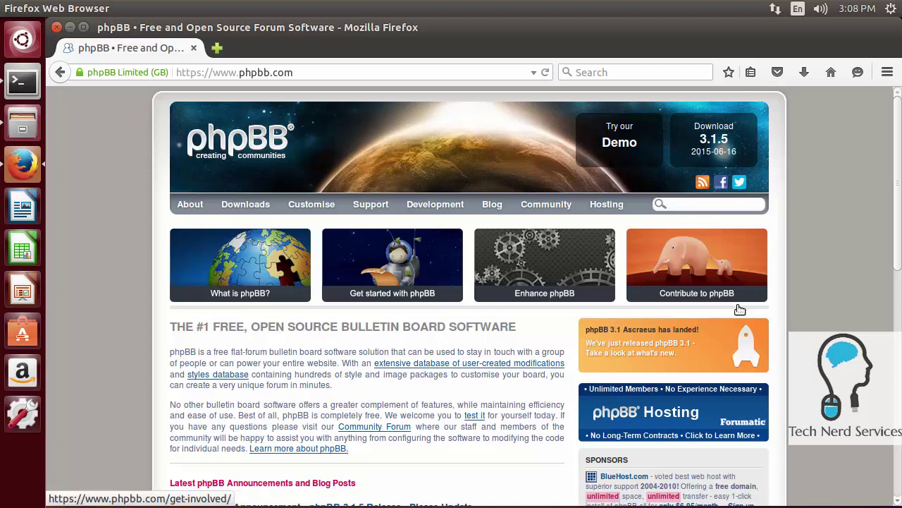
Go to the phpBB downloads page in Firefox
{"action": "scroll", "coordinate": [470, 362], "scroll_direction": "down", "scroll_amount": 4}
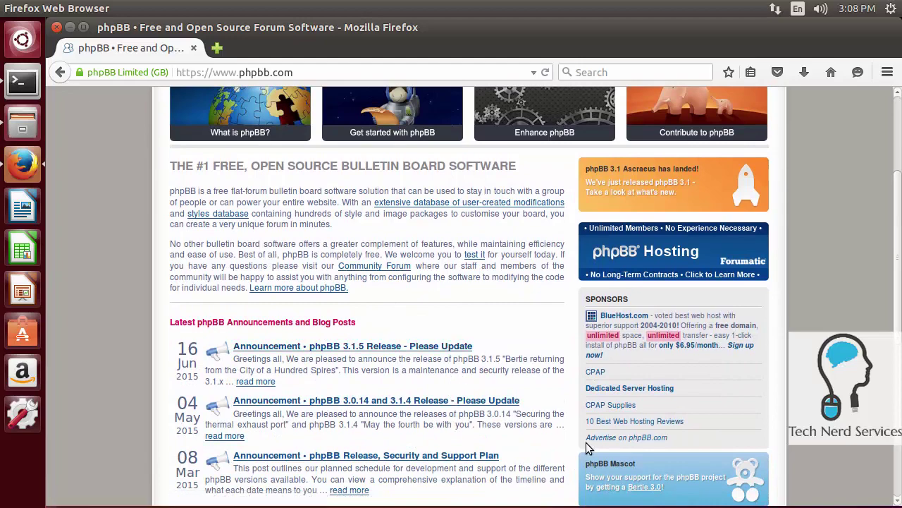
{"action": "scroll", "coordinate": [586, 444], "scroll_direction": "down", "scroll_amount": 5}
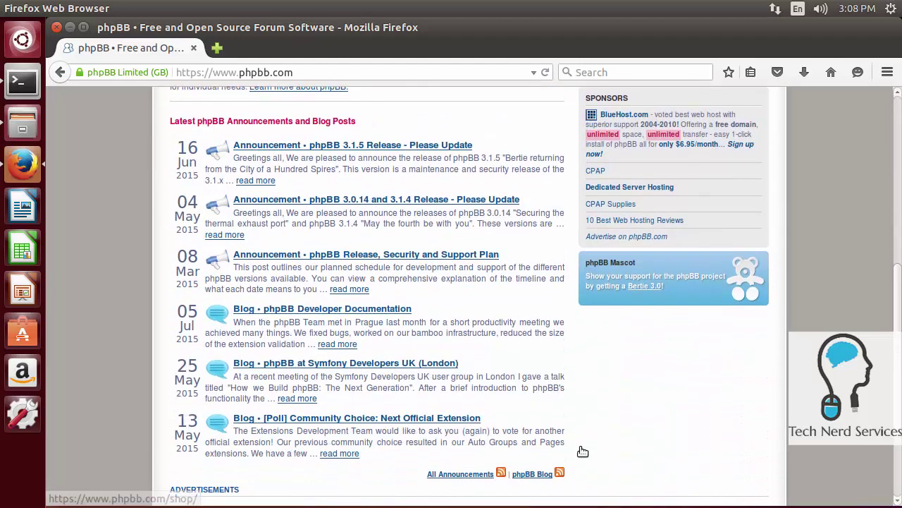
{"action": "scroll", "coordinate": [581, 448], "scroll_direction": "down", "scroll_amount": 3}
{"action": "scroll", "coordinate": [583, 445], "scroll_direction": "up", "scroll_amount": 4}
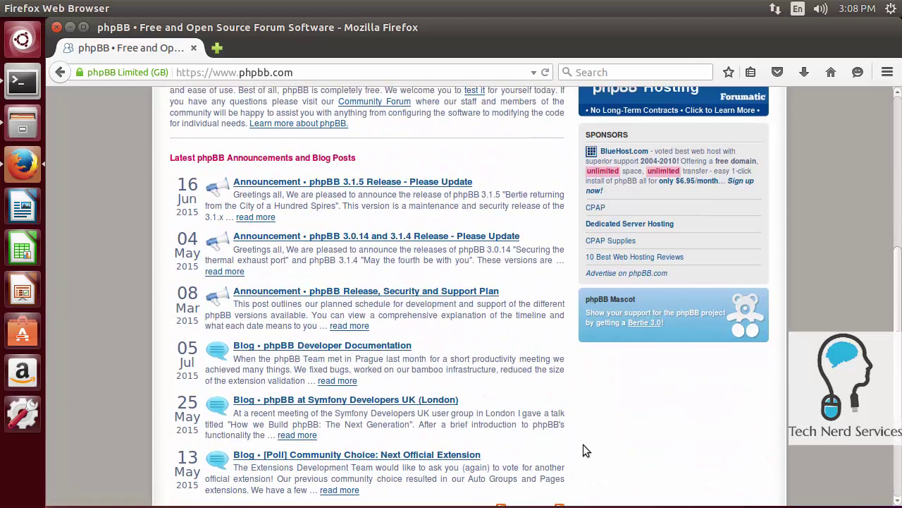
{"action": "scroll", "coordinate": [583, 444], "scroll_direction": "up", "scroll_amount": 8}
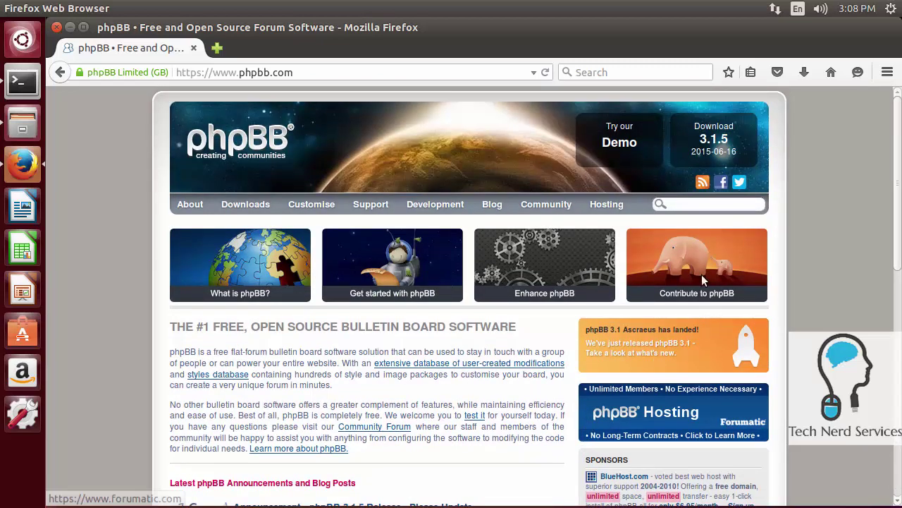
{"action": "left_click", "coordinate": [735, 149]}
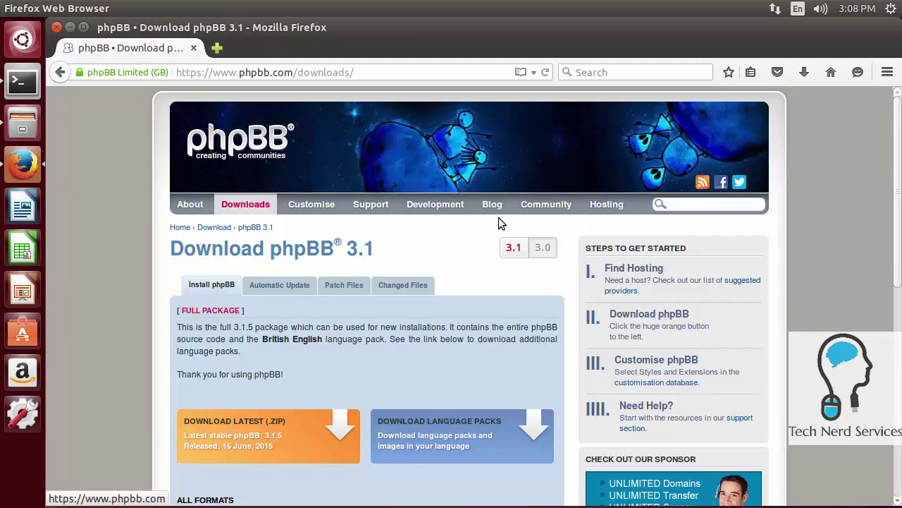
Download the latest phpBB 3.1.5 .zip package and open it with Archive Manager
{"action": "scroll", "coordinate": [472, 243], "scroll_direction": "down", "scroll_amount": 1}
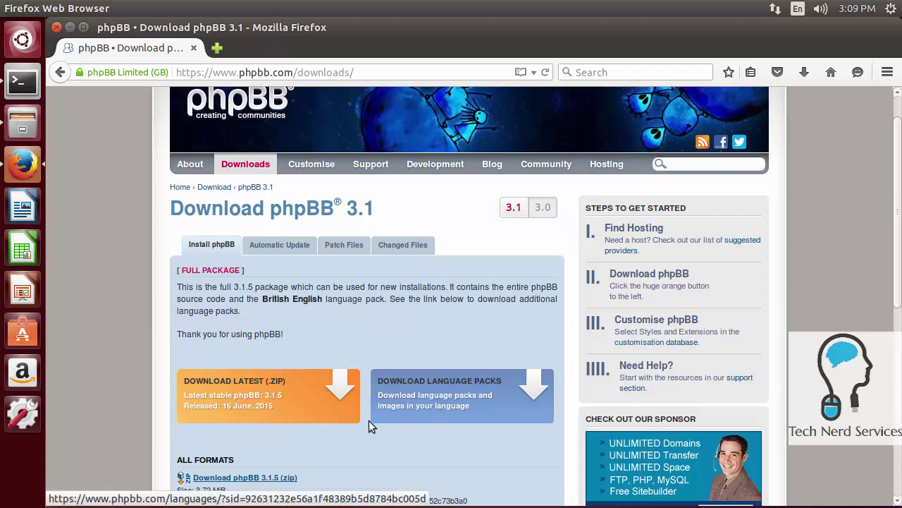
{"action": "left_click", "coordinate": [247, 403]}
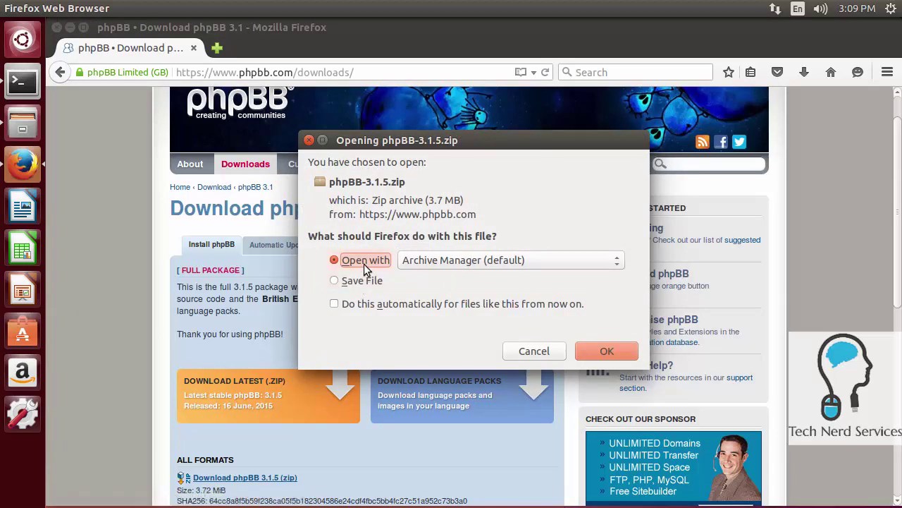
{"action": "left_click", "coordinate": [629, 352]}
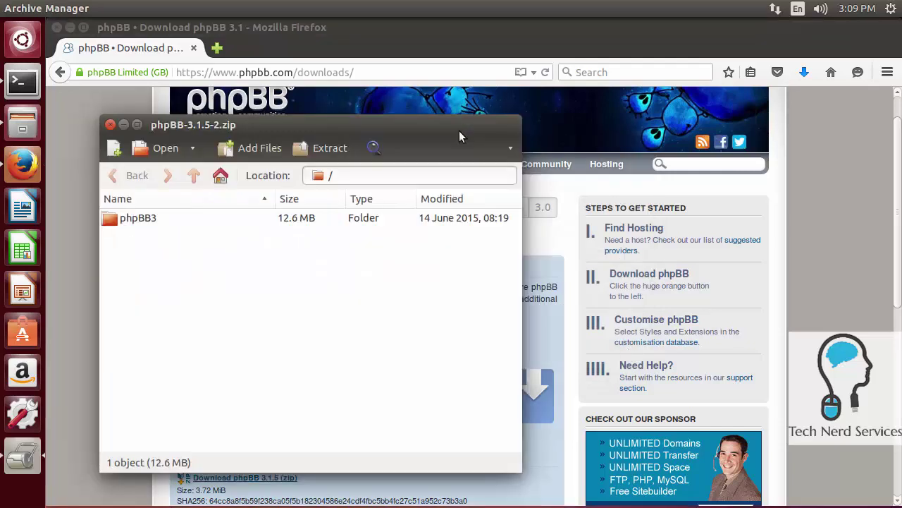
Extract the phpBB3 folder from the archive into the Home folder
{"action": "left_click", "coordinate": [143, 222]}
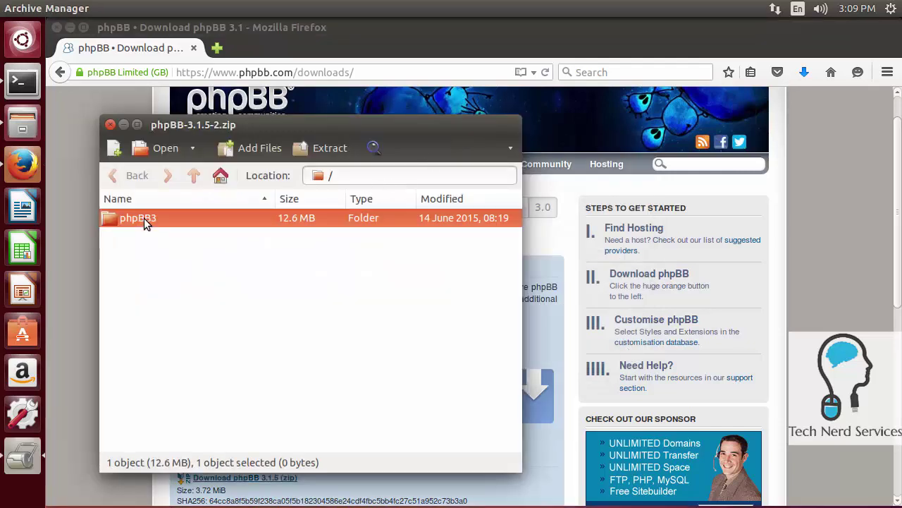
{"action": "left_click", "coordinate": [323, 147]}
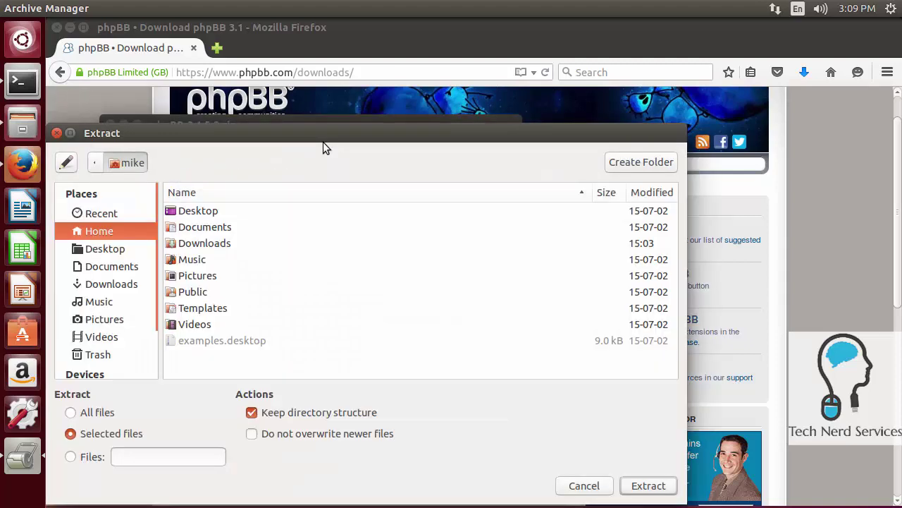
{"action": "left_click", "coordinate": [99, 232]}
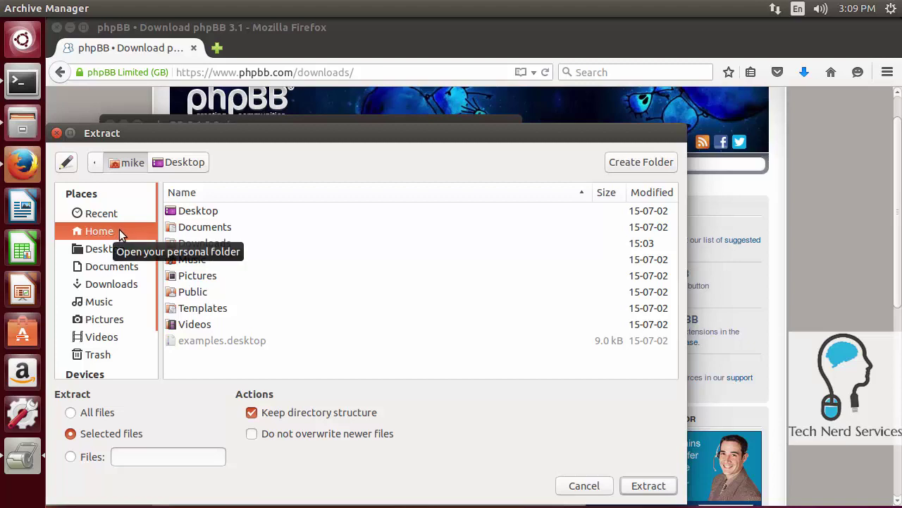
{"action": "left_click", "coordinate": [649, 486]}
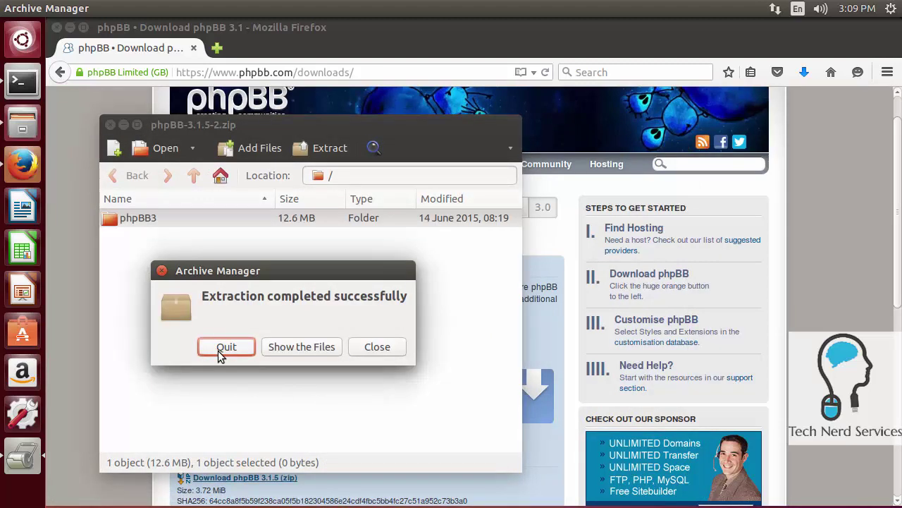
Check the extracted files, then close the file manager and the archive
{"action": "left_click", "coordinate": [291, 349]}
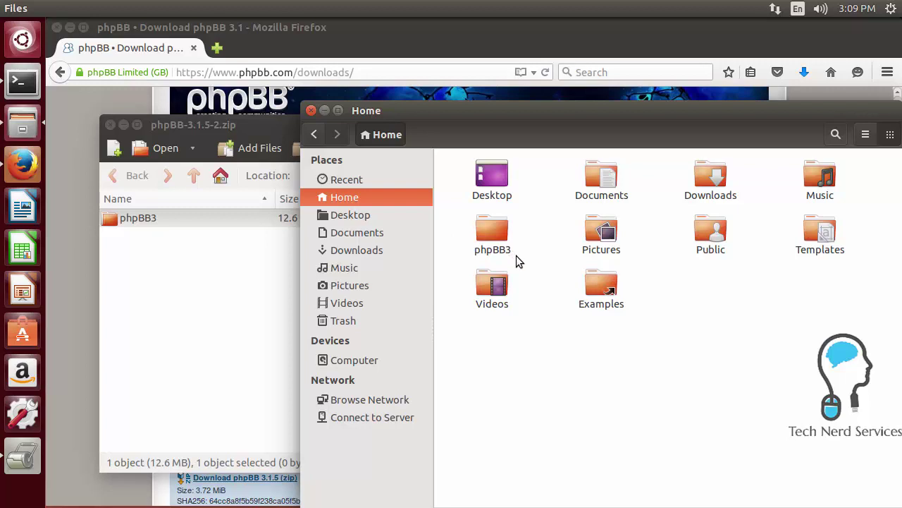
{"action": "left_click", "coordinate": [311, 111]}
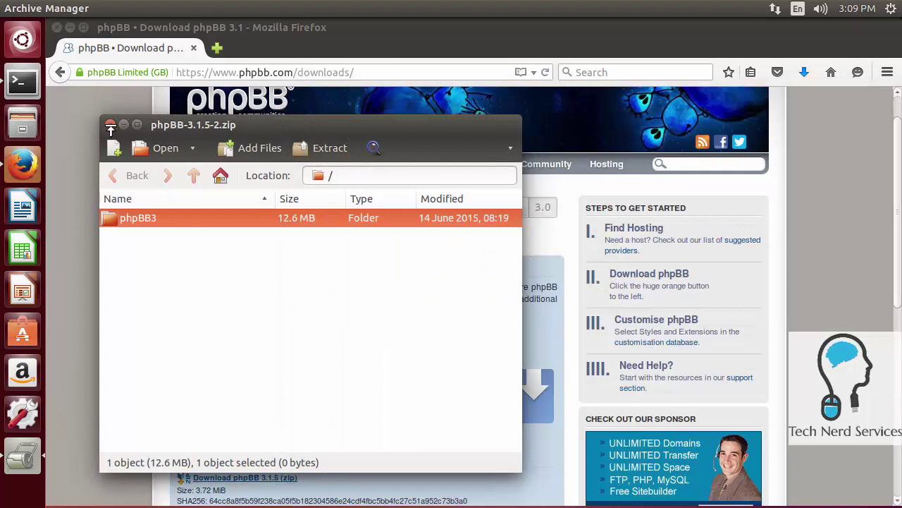
{"action": "left_click", "coordinate": [106, 124]}
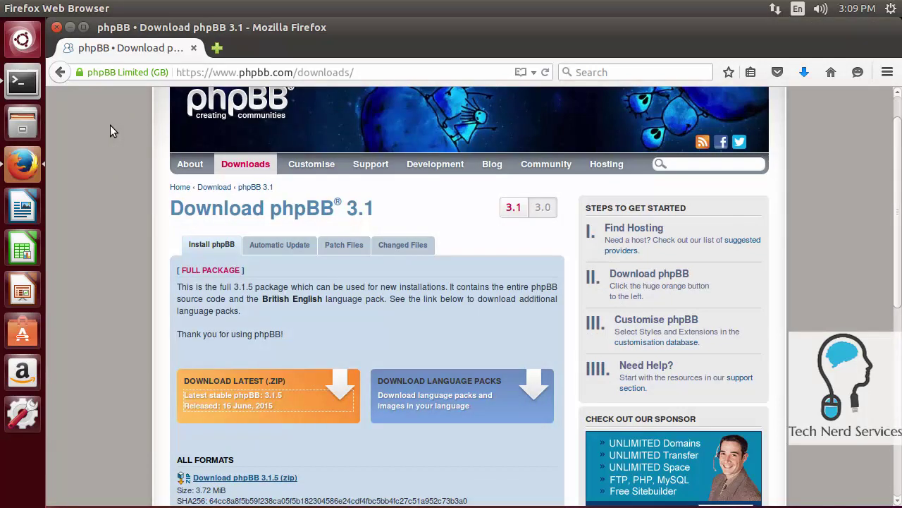
In a new terminal, install tasksel with sudo apt-get, confirming with Y, then run sudo tasksel
{"action": "left_click", "coordinate": [22, 84]}
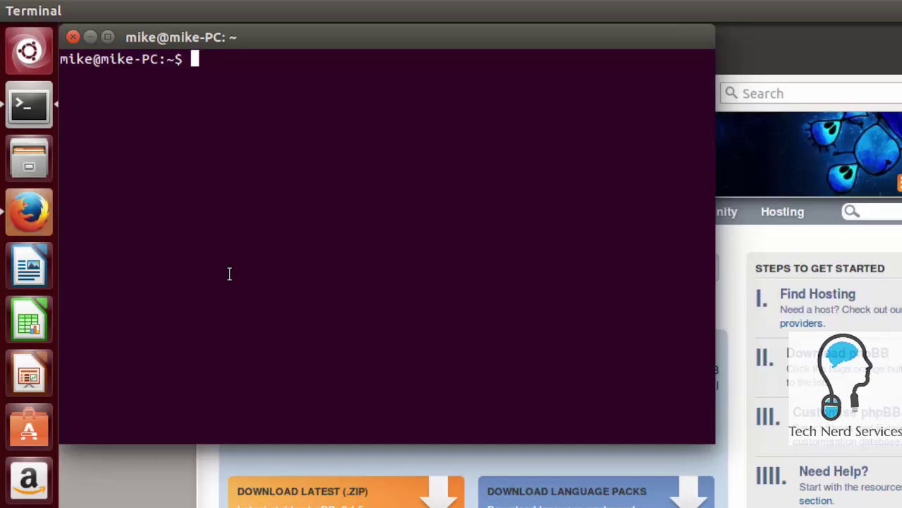
{"action": "type", "text": "sudo apt-g"}
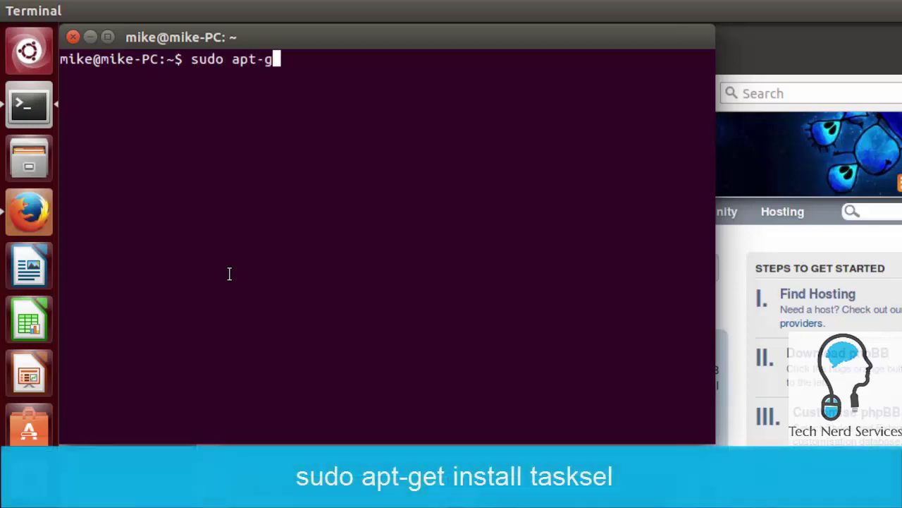
{"action": "type", "text": "et install task"}
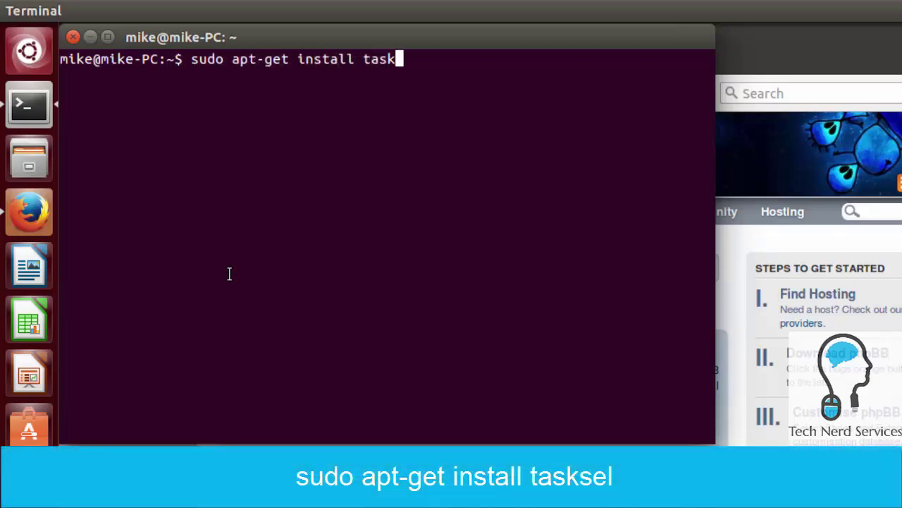
{"action": "type", "text": "sel"}
{"action": "key", "text": "Return"}
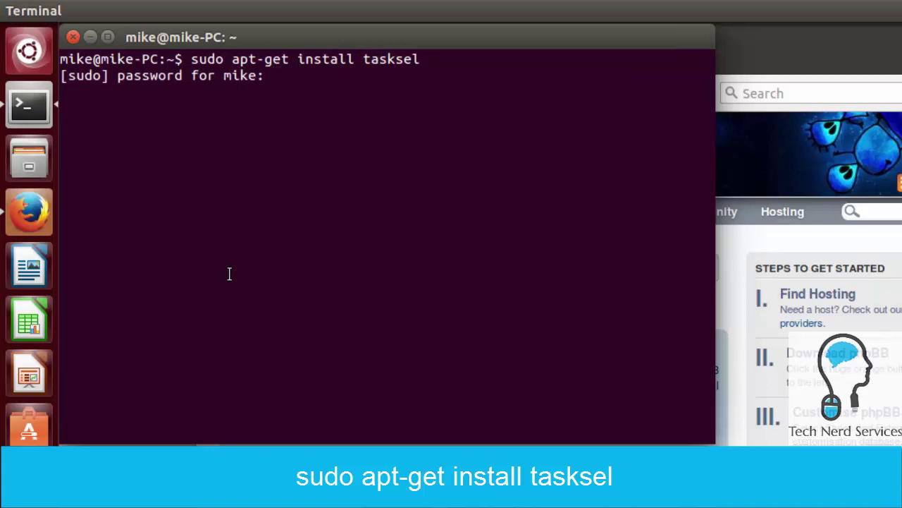
{"action": "key", "text": "Return"}
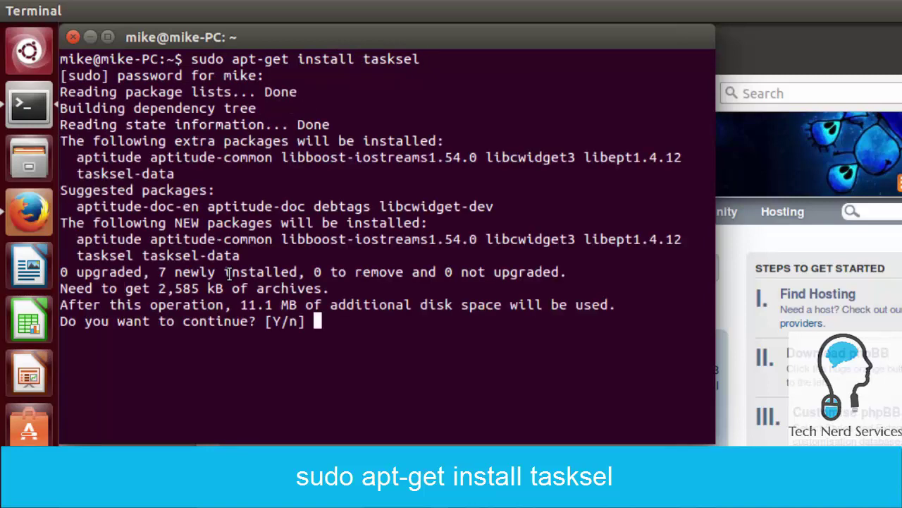
{"action": "key", "text": "Return"}
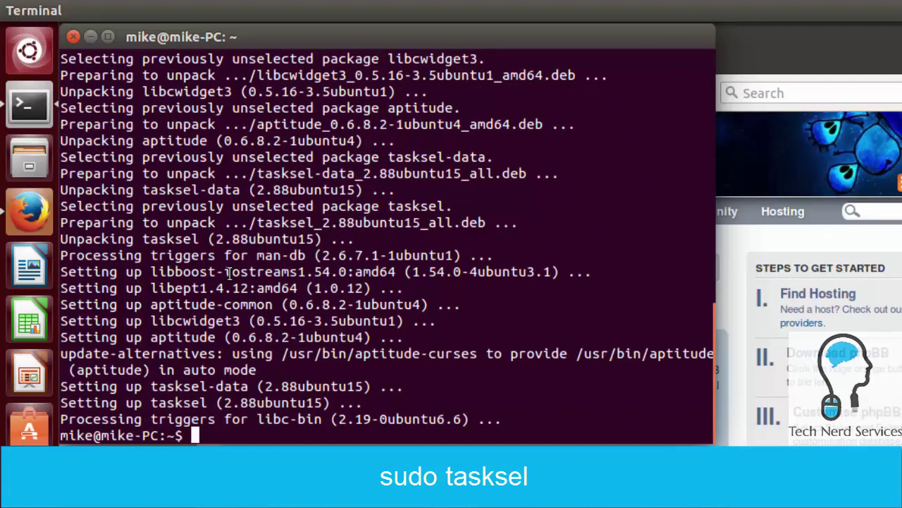
{"action": "type", "text": "sudo tasksel"}
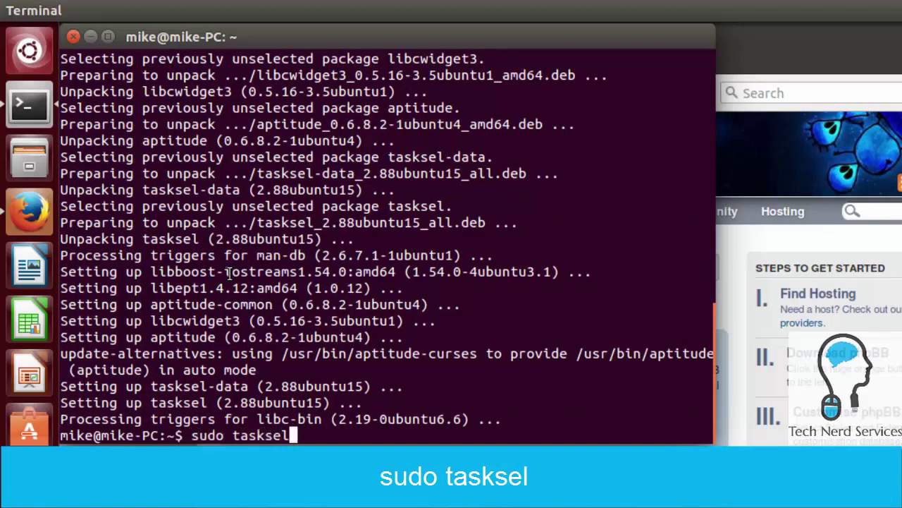
{"action": "key", "text": "Return"}
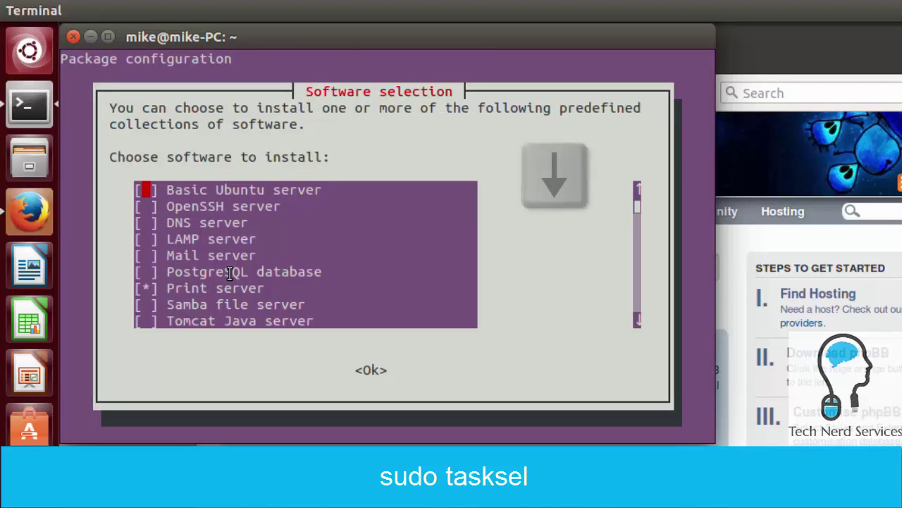
Mark LAMP server in tasksel and start installing it
{"action": "key", "text": "Down"}
{"action": "key", "text": "Down"}
{"action": "key", "text": "Down"}
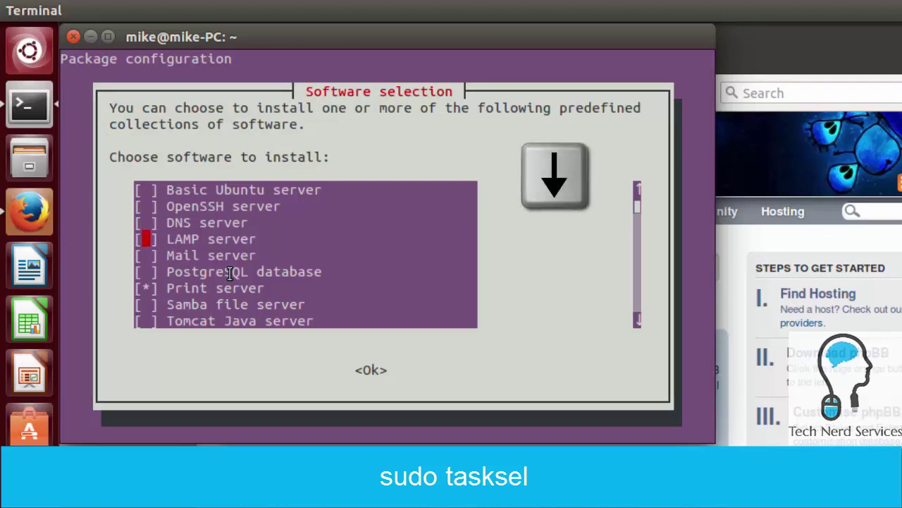
{"action": "key", "text": "space"}
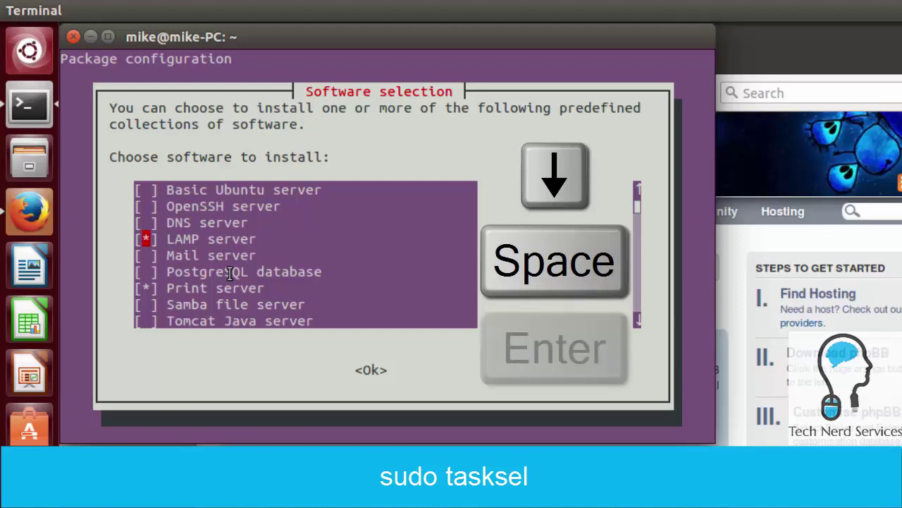
{"action": "key", "text": "Return"}
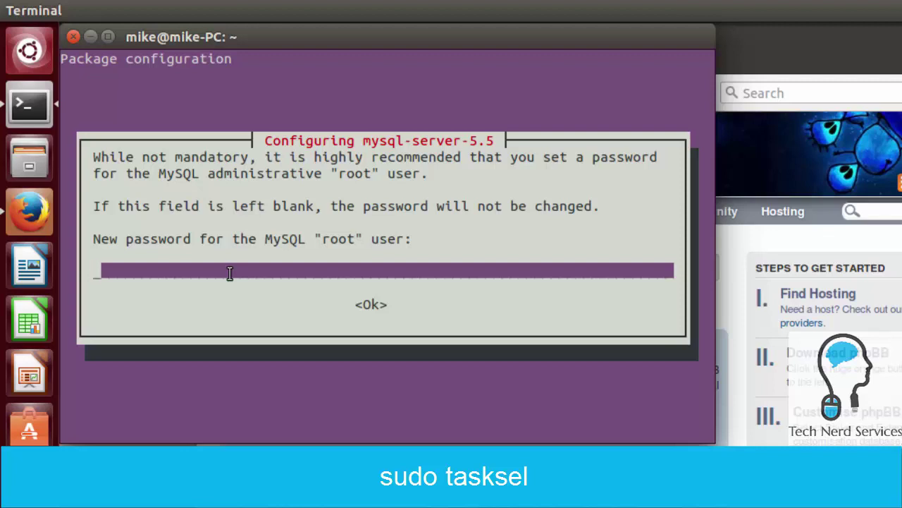
Set the MySQL root password, entering it twice
{"action": "type", "text": "******"}
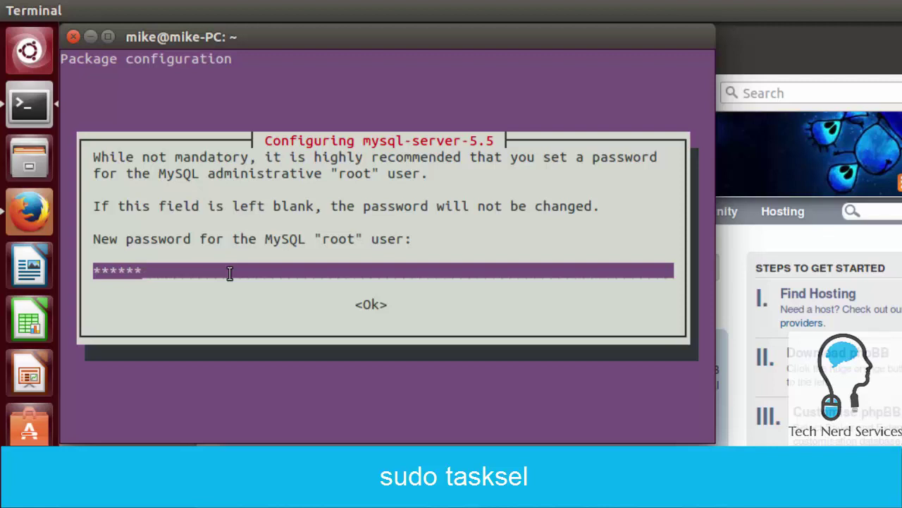
{"action": "key", "text": "Return"}
{"action": "type", "text": "****"}
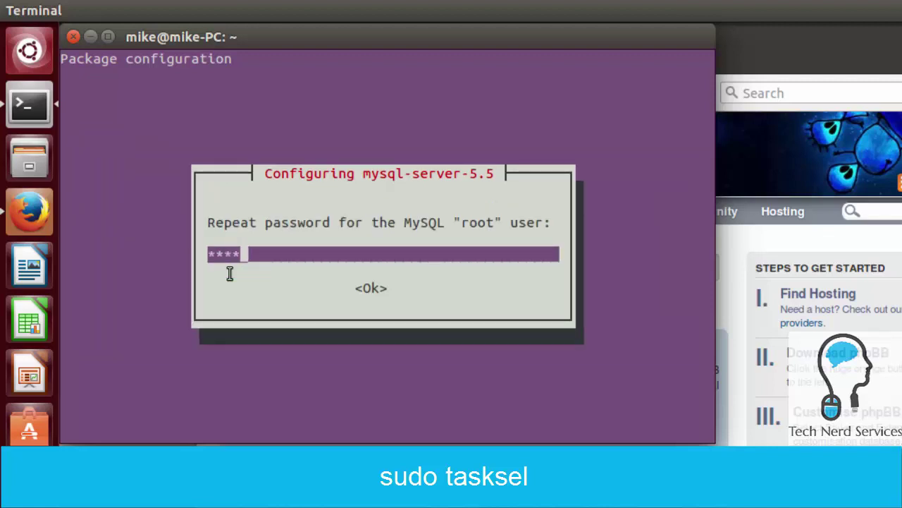
{"action": "type", "text": "**"}
{"action": "key", "text": "Return"}
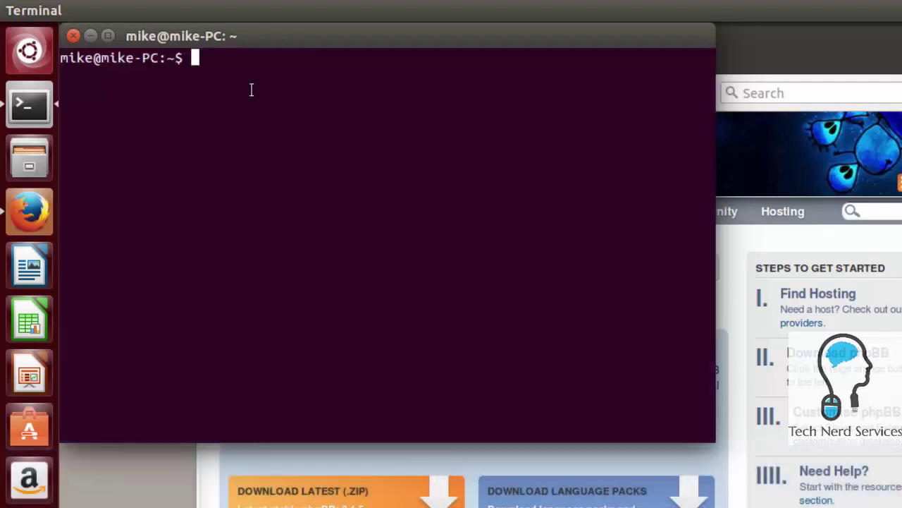
Move the phpBB3 folder into /var/www/html/ with sudo mv
{"action": "type", "text": "sud"}
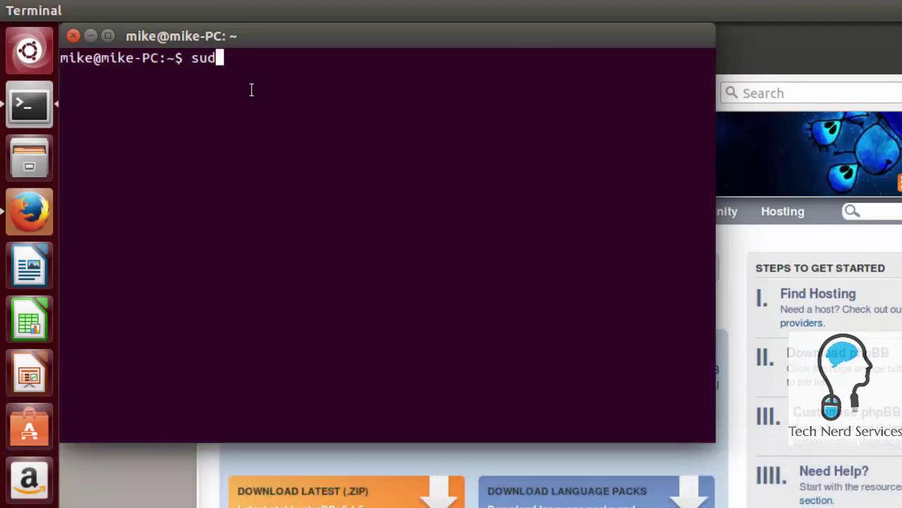
{"action": "type", "text": "o mv p"}
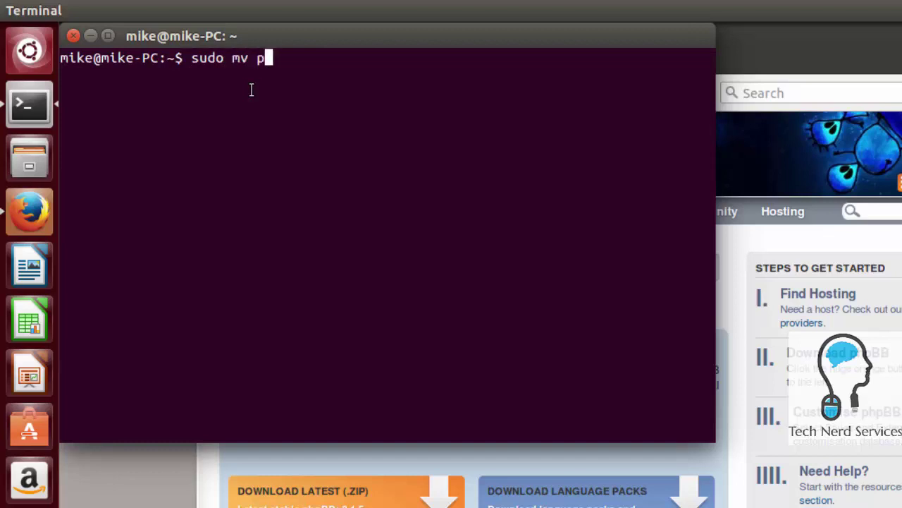
{"action": "type", "text": "hpBB3 "}
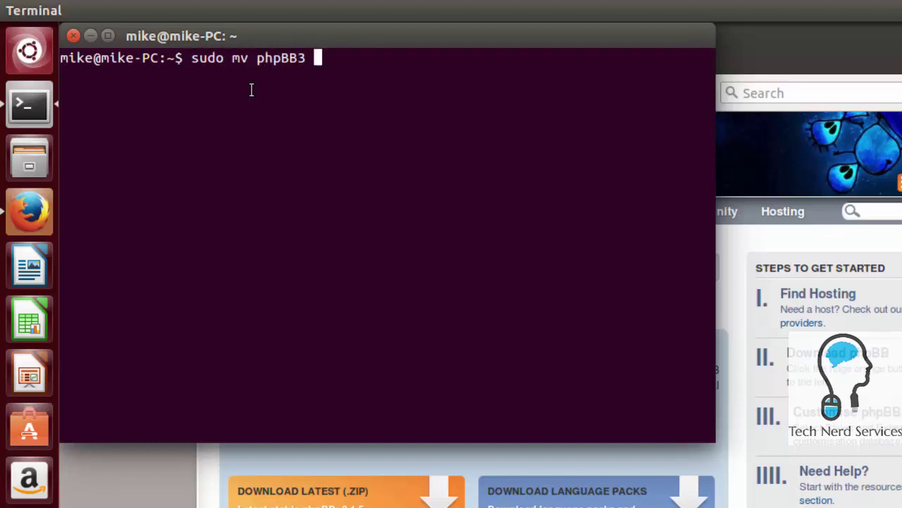
{"action": "type", "text": "/var/www/html/"}
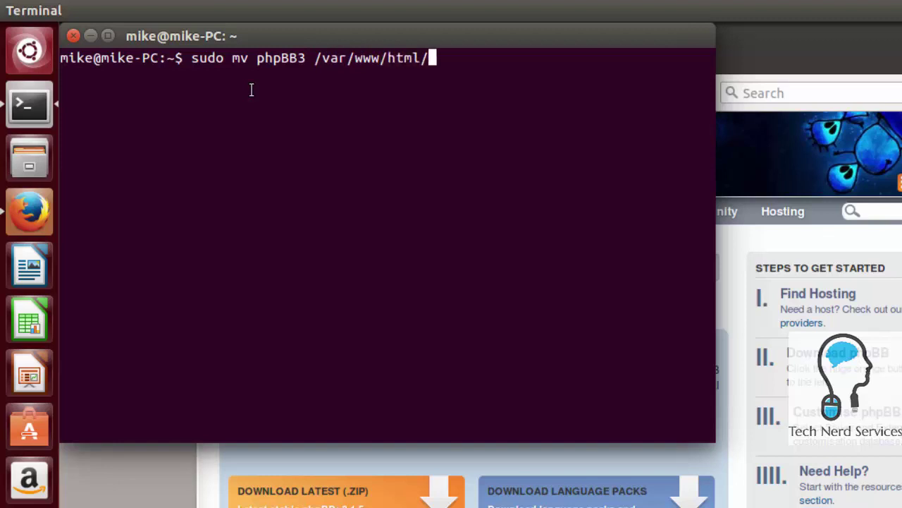
{"action": "key", "text": "Return"}
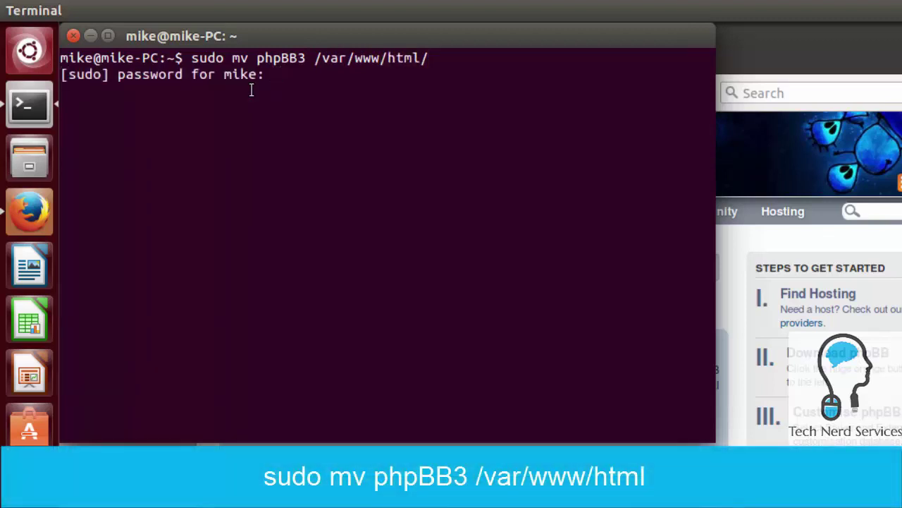
{"action": "key", "text": "Return"}
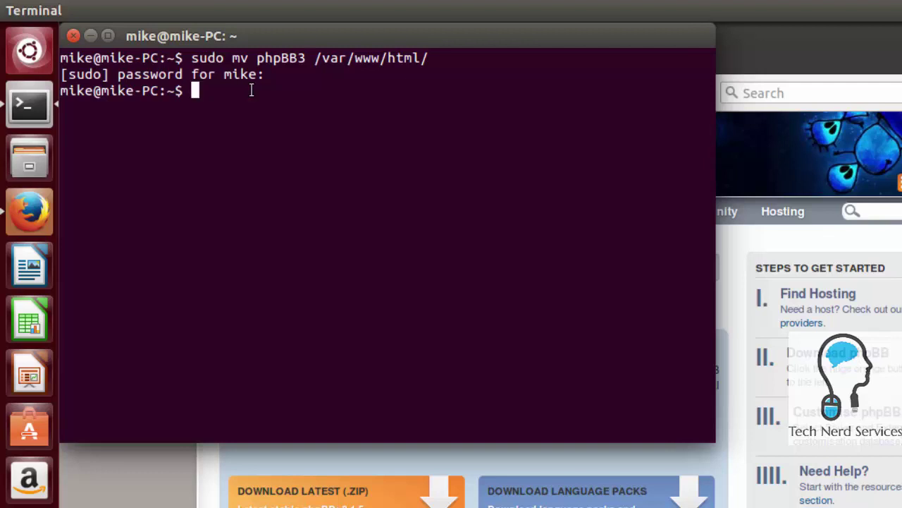
Recursively give /var/www/html/phpBB3 www-data:www-data ownership and 775 permissions
{"action": "type", "text": "sudo "}
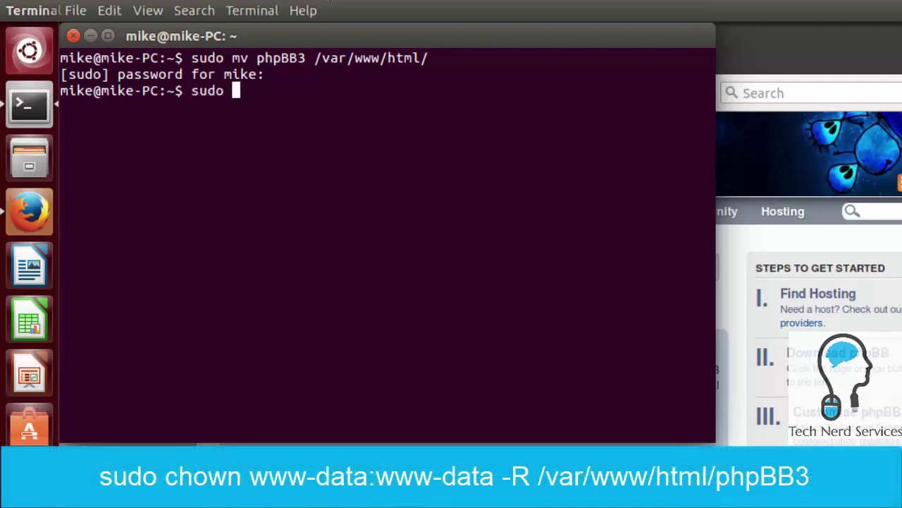
{"action": "type", "text": "chown www-da"}
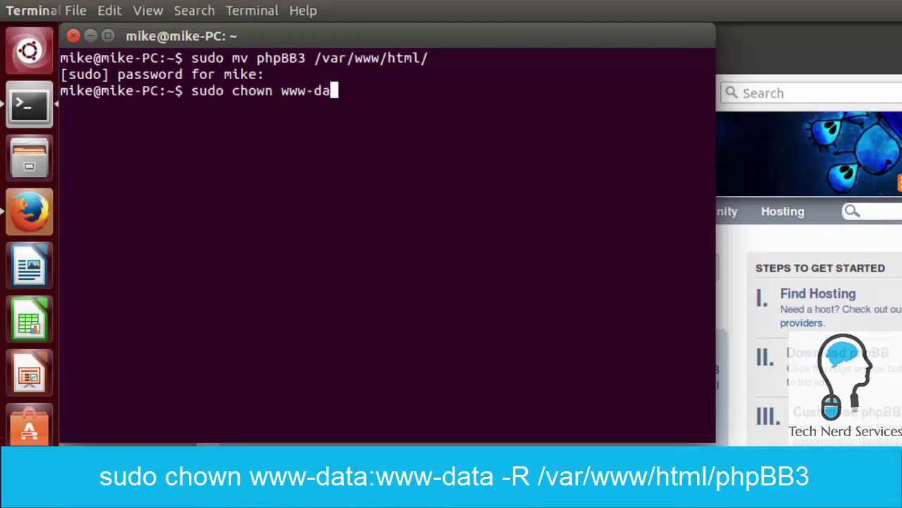
{"action": "type", "text": "ta:www-d"}
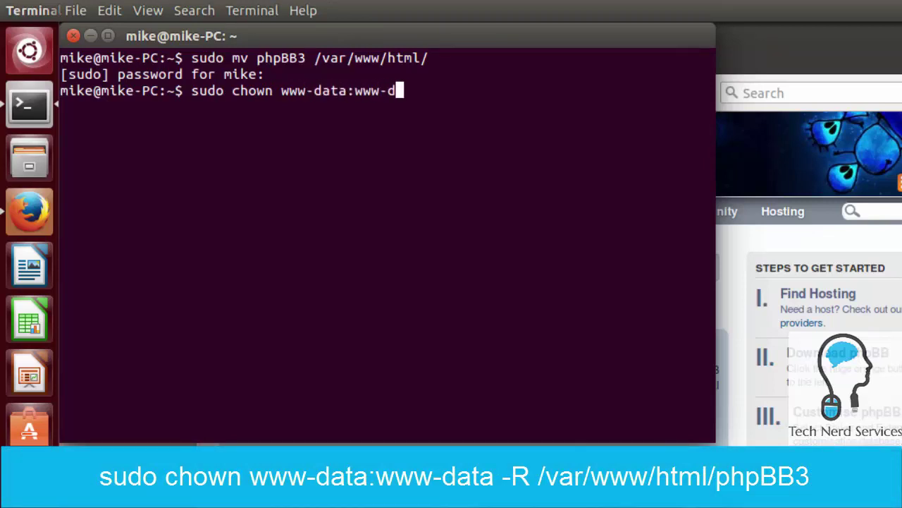
{"action": "type", "text": "ata -R "}
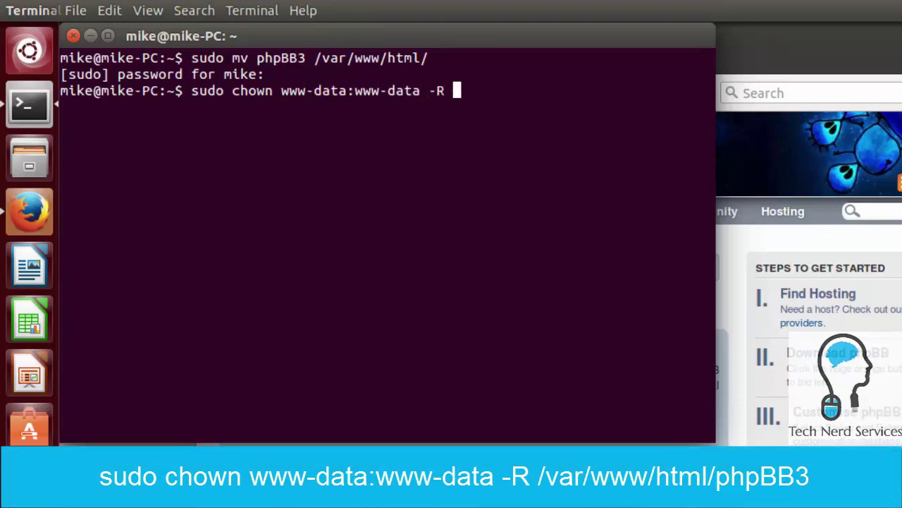
{"action": "type", "text": "/var/www/h"}
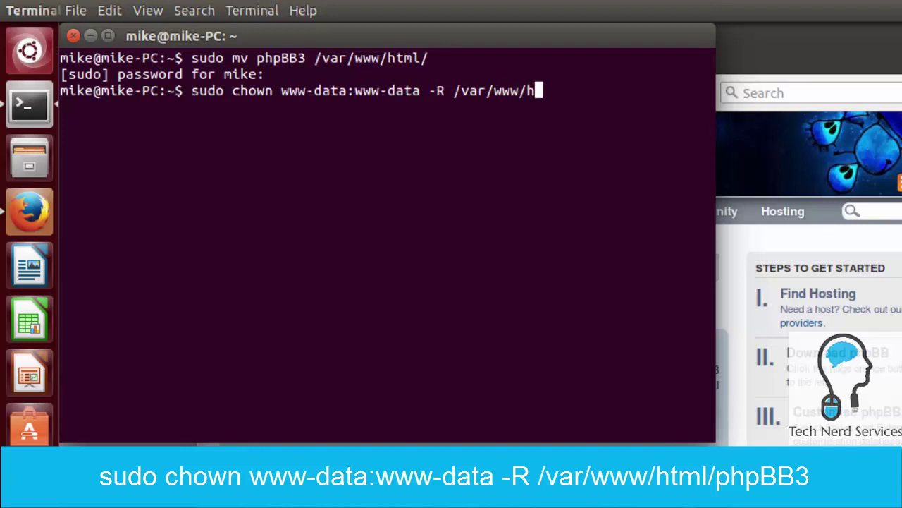
{"action": "type", "text": "tml/phpBB3"}
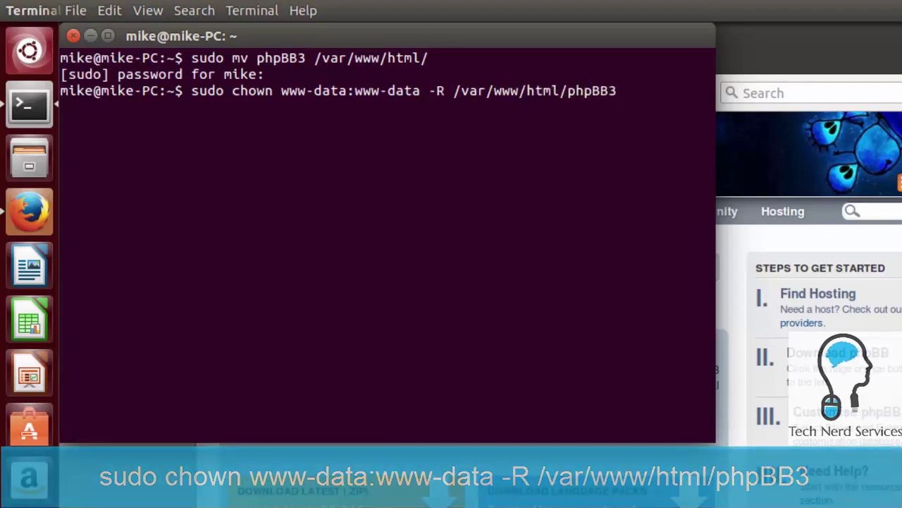
{"action": "key", "text": "Return"}
{"action": "type", "text": "sudo chm"}
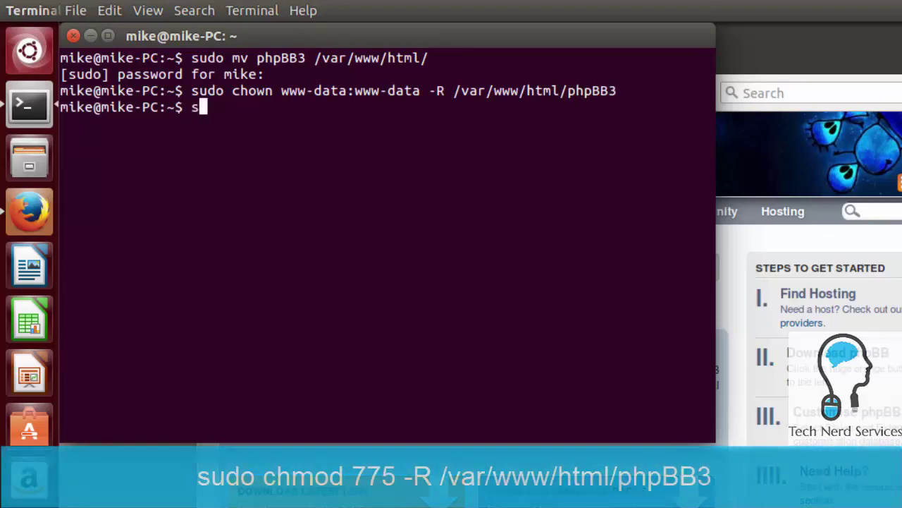
{"action": "type", "text": "od"}
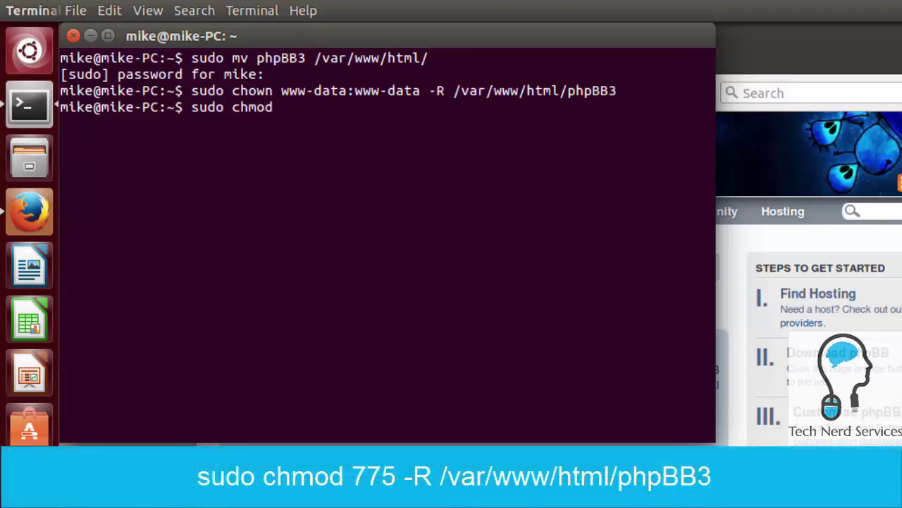
{"action": "type", "text": " 775 -R /v"}
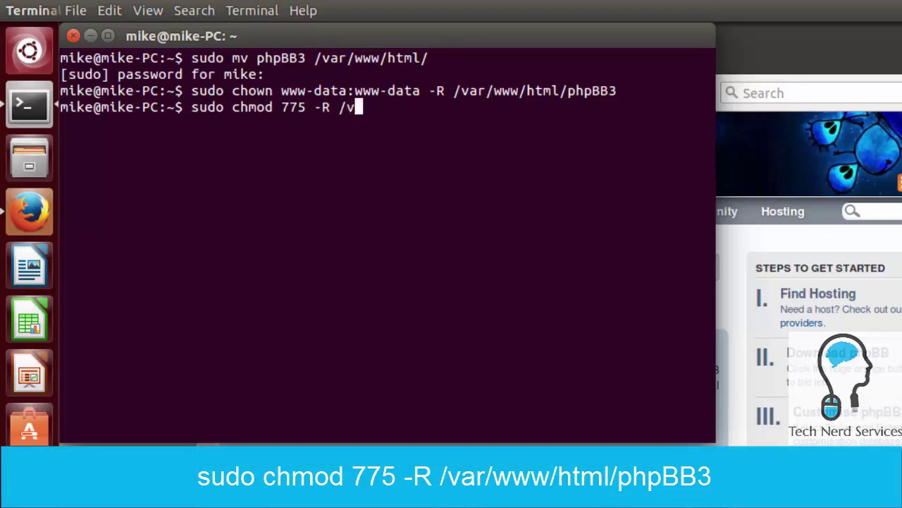
{"action": "type", "text": "ar/www/html/"}
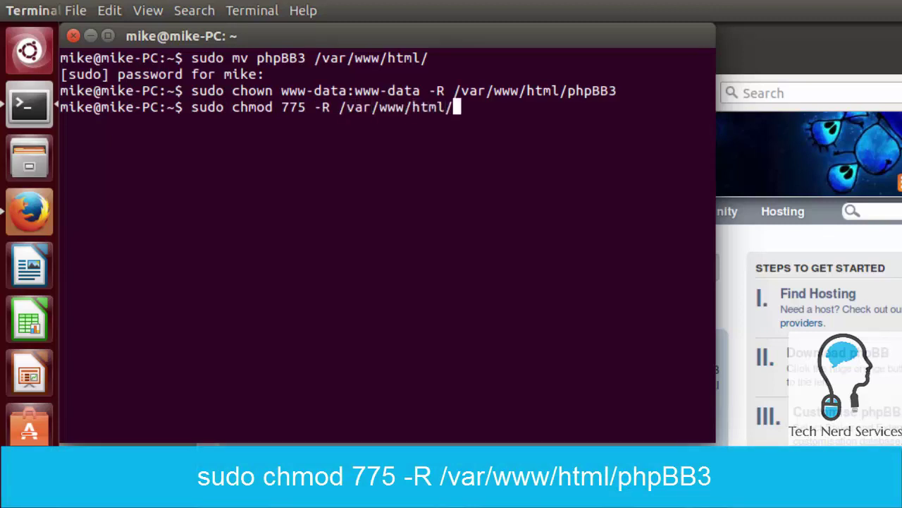
{"action": "type", "text": "phpBB3"}
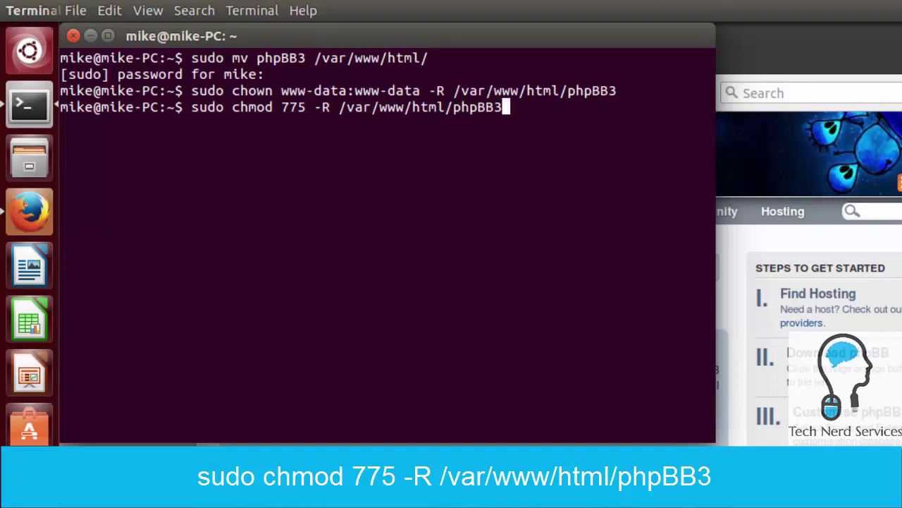
{"action": "key", "text": "Return"}
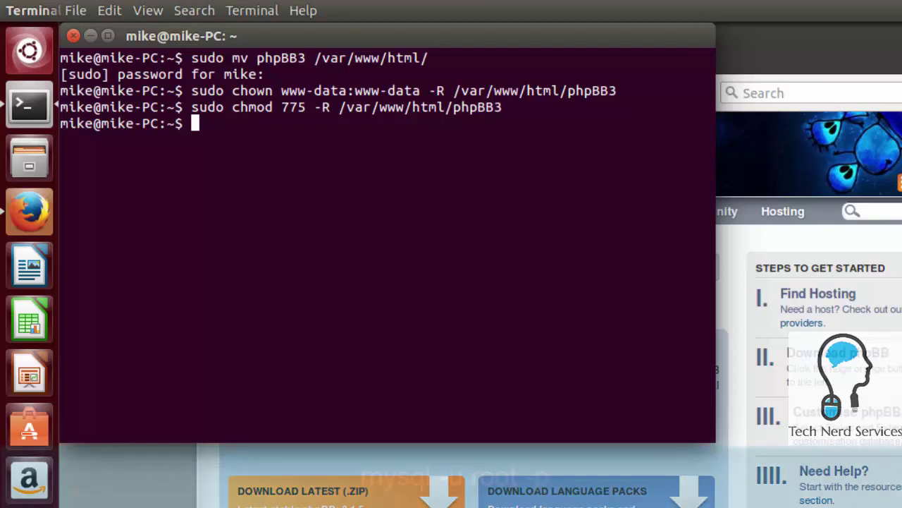
Log in to MySQL as root with mysql -u root -p
{"action": "type", "text": "mysql "}
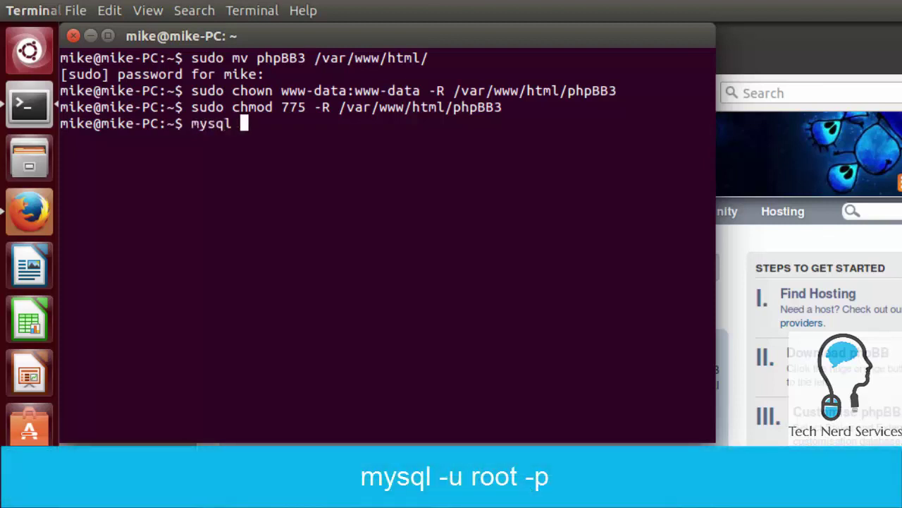
{"action": "type", "text": "-u root -p"}
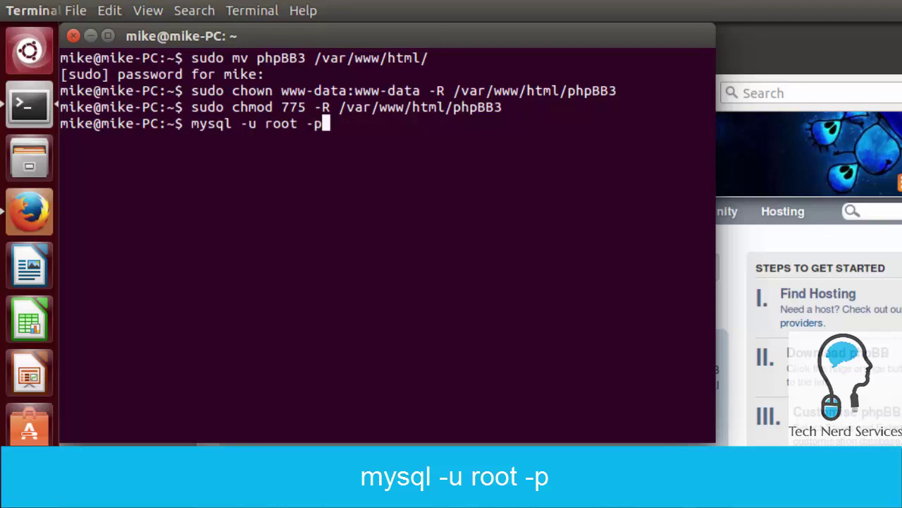
{"action": "key", "text": "Return"}
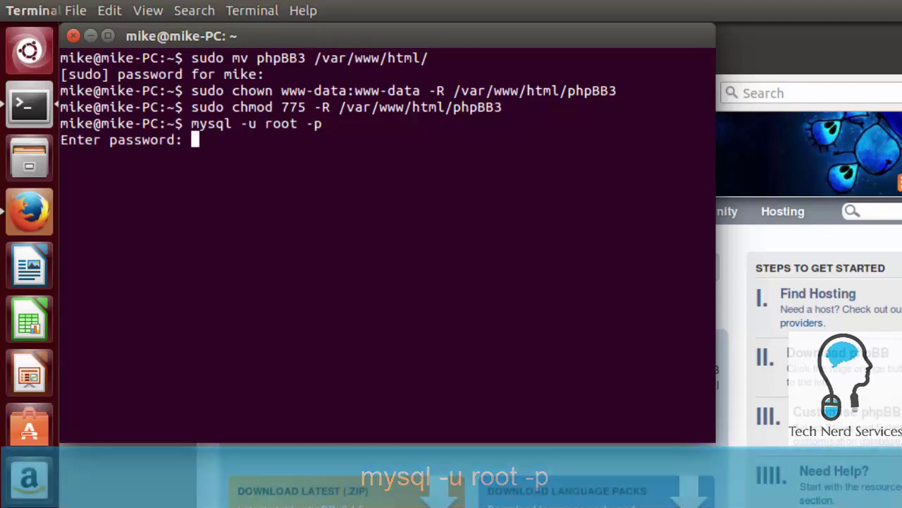
{"action": "key", "text": "Return"}
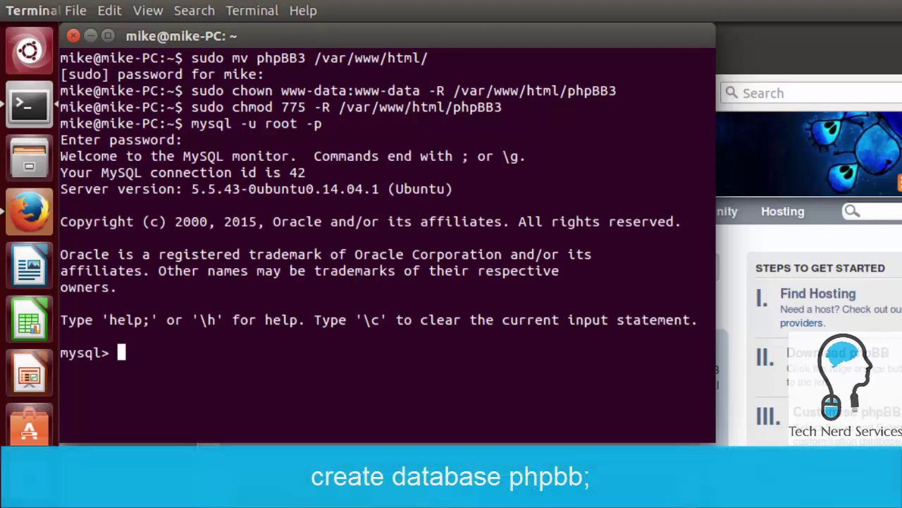
Run create database phpbb; and exit the MySQL monitor
{"action": "type", "text": "create "}
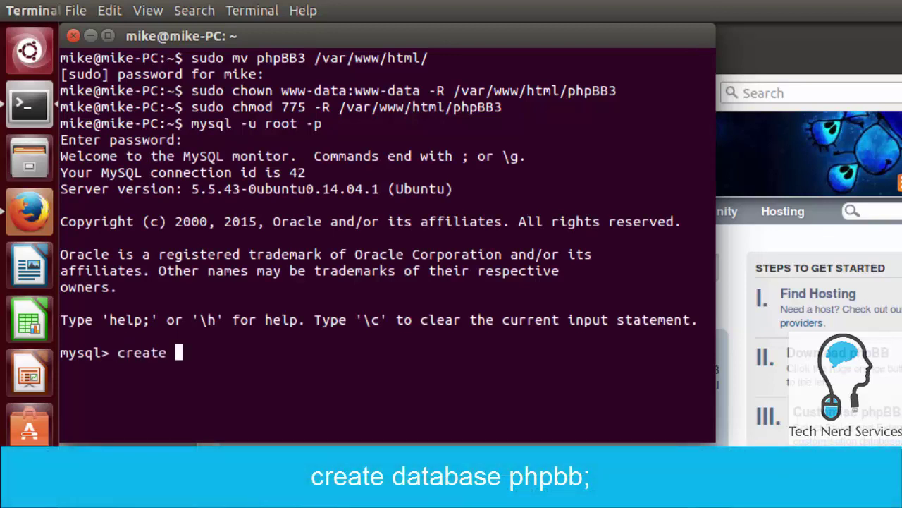
{"action": "type", "text": "datab"}
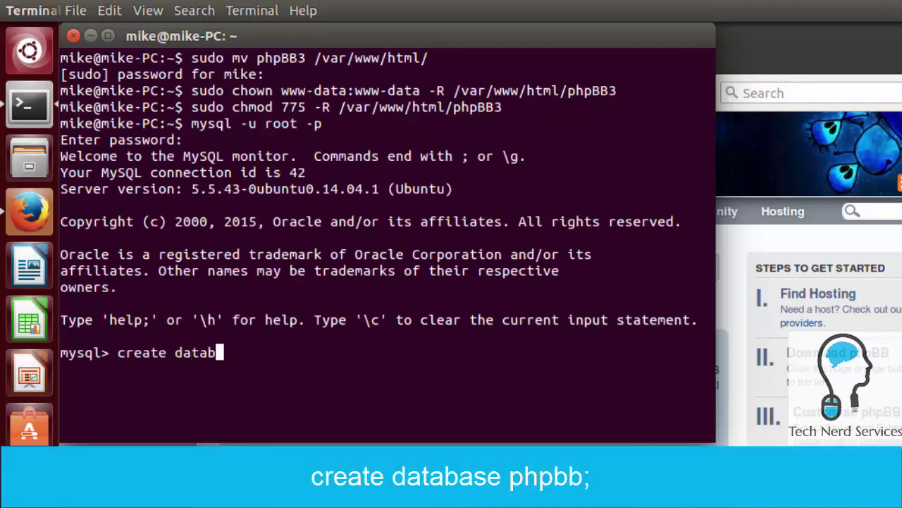
{"action": "type", "text": "ase p"}
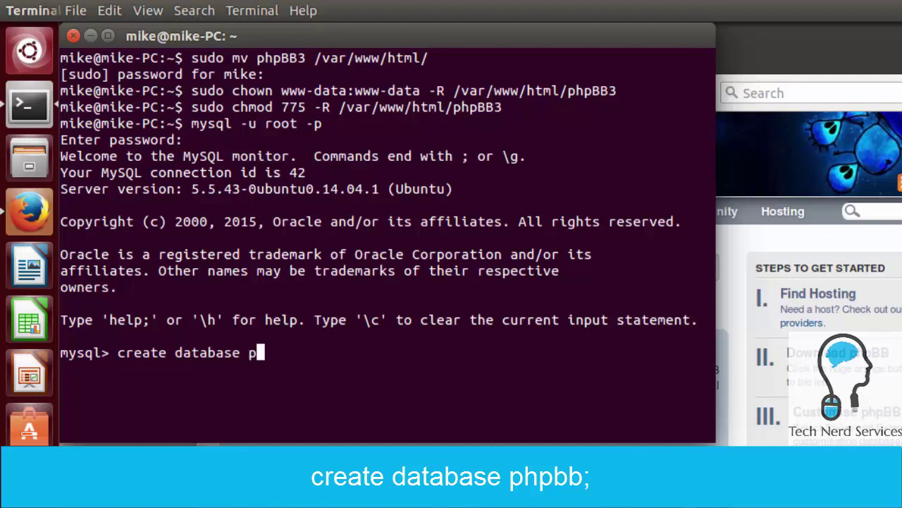
{"action": "type", "text": "hpbb;"}
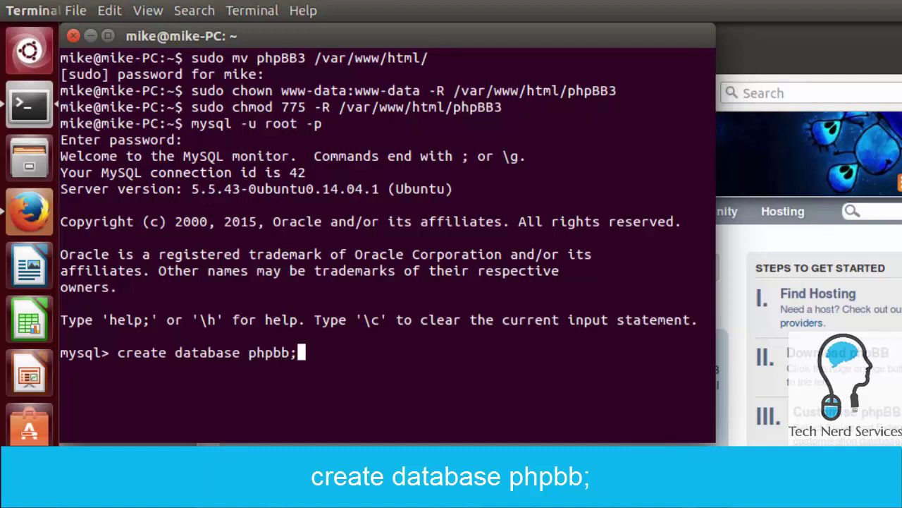
{"action": "key", "text": "Return"}
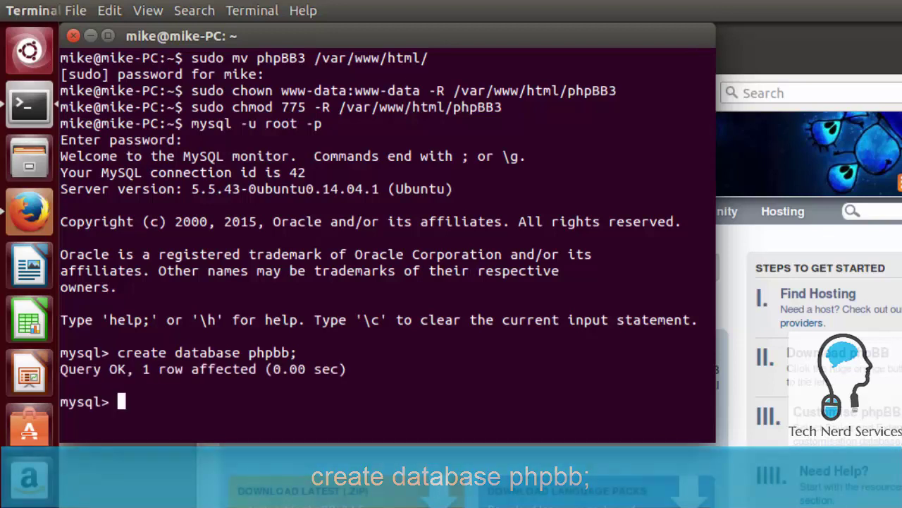
{"action": "type", "text": "e"}
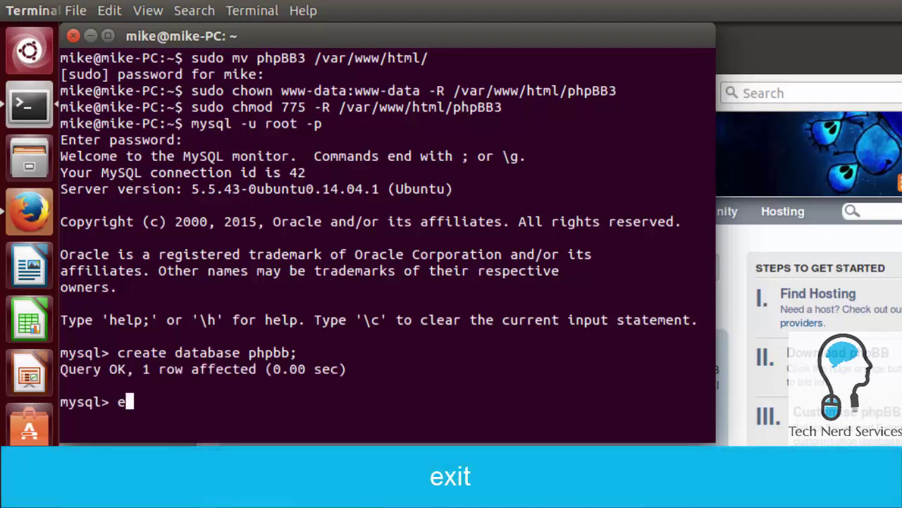
{"action": "type", "text": "xit"}
{"action": "key", "text": "Return"}
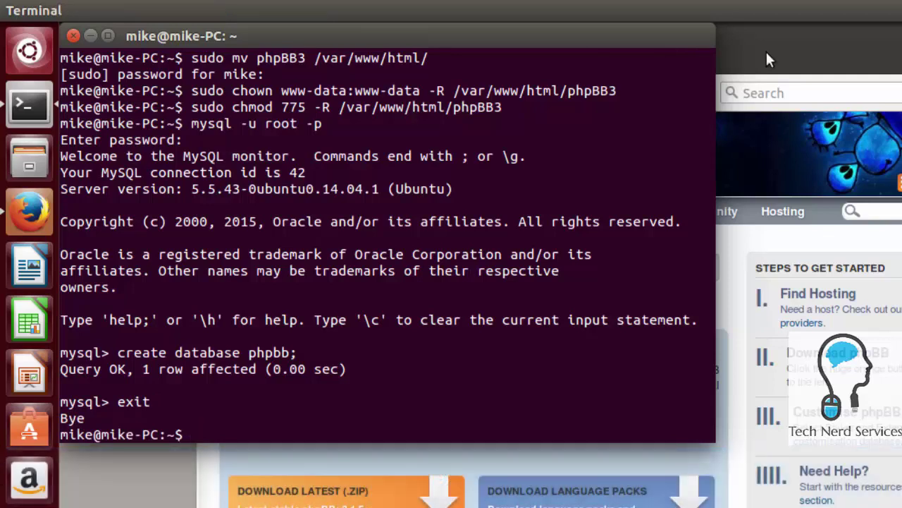
Load technerdservices.ddns.net/phpBB3 in Firefox to reach the phpBB installer
{"action": "left_click", "coordinate": [767, 49]}
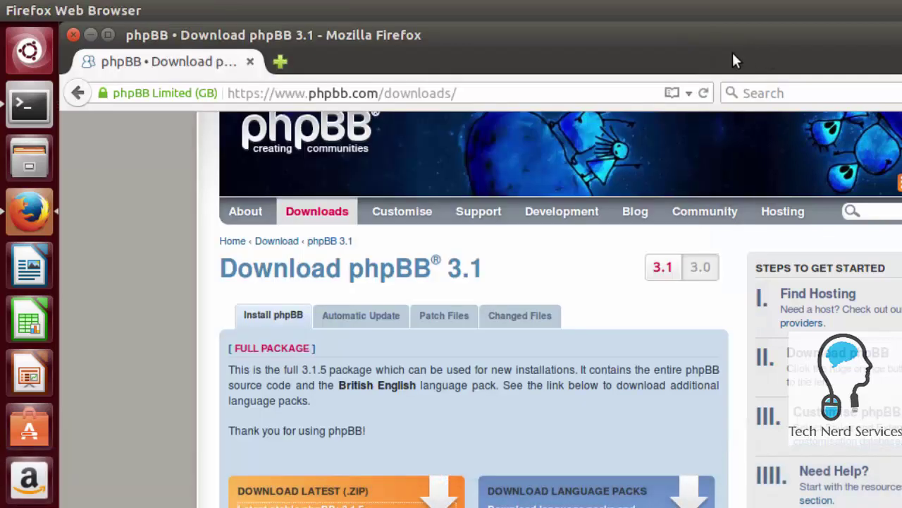
{"action": "left_click", "coordinate": [469, 93]}
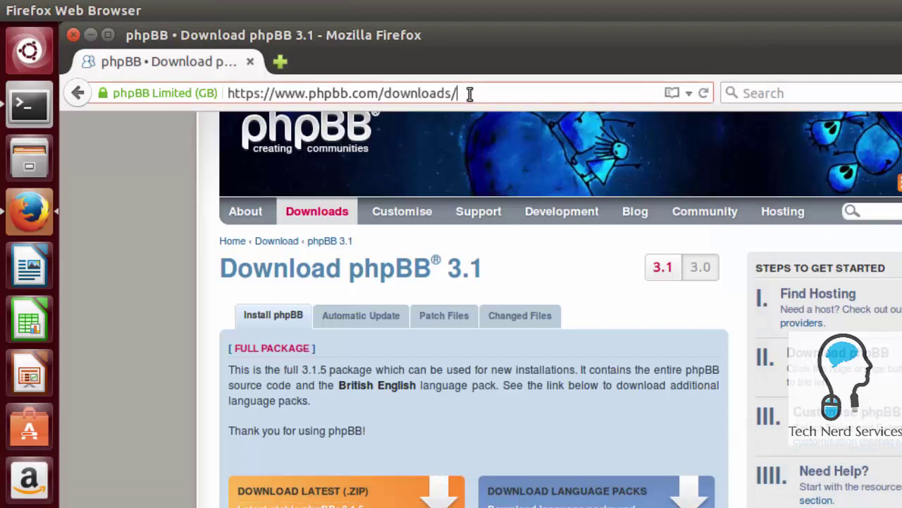
{"action": "key", "text": "ctrl+a"}
{"action": "type", "text": "tech"}
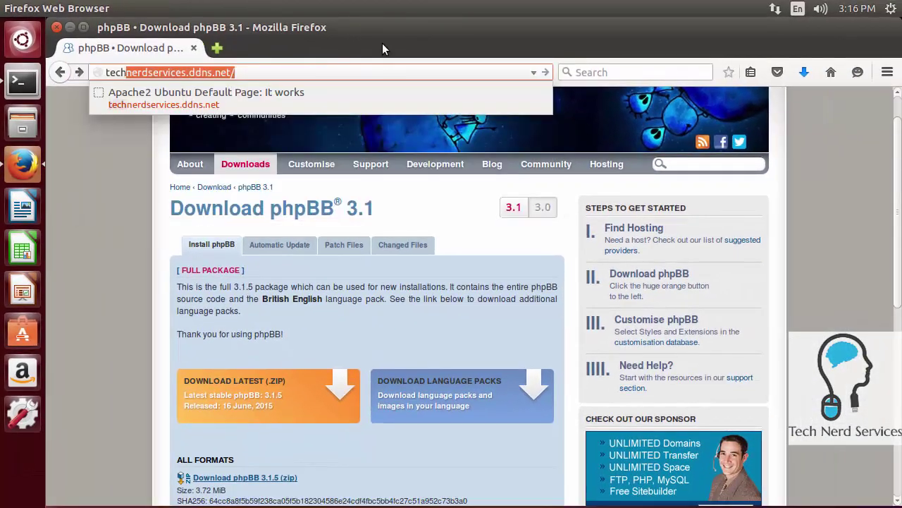
{"action": "key", "text": "Return"}
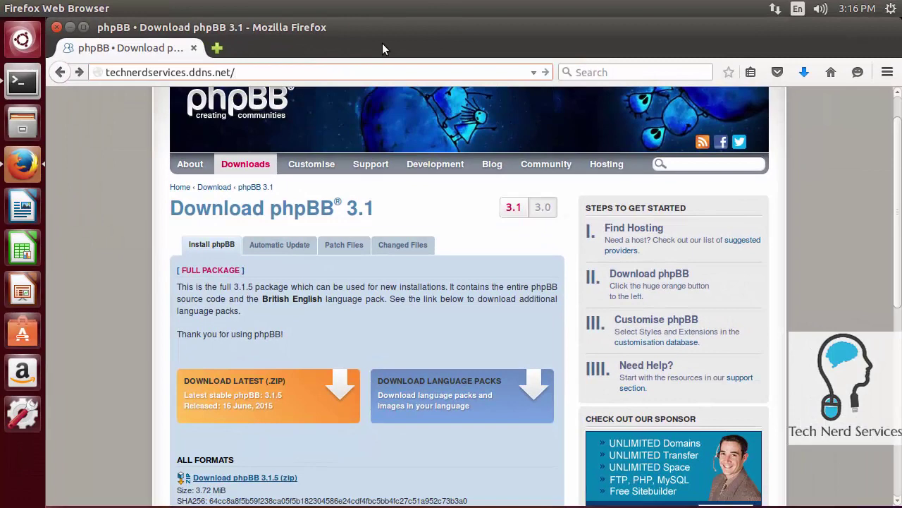
{"action": "type", "text": "phpBB3"}
{"action": "key", "text": "Return"}
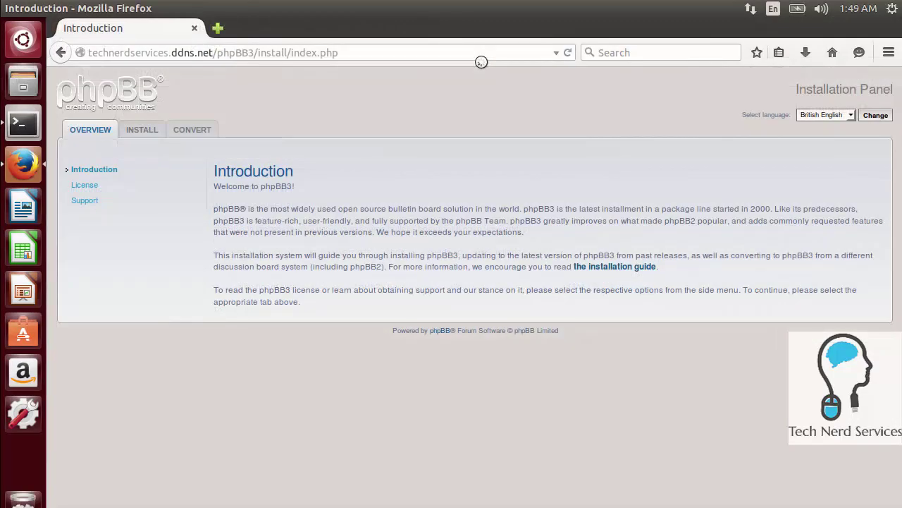
Start a new install from the INSTALL tab, pass the requirements check, and click Start install
{"action": "left_click", "coordinate": [135, 128]}
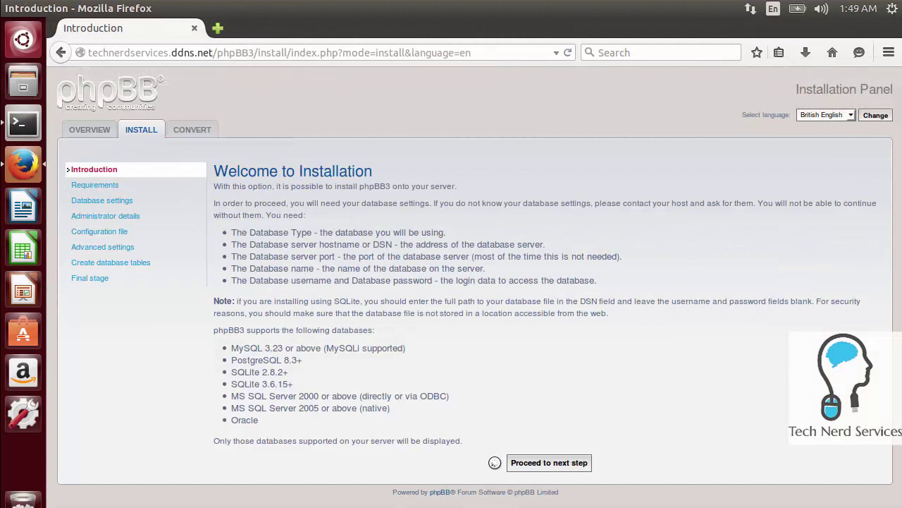
{"action": "left_click", "coordinate": [547, 463]}
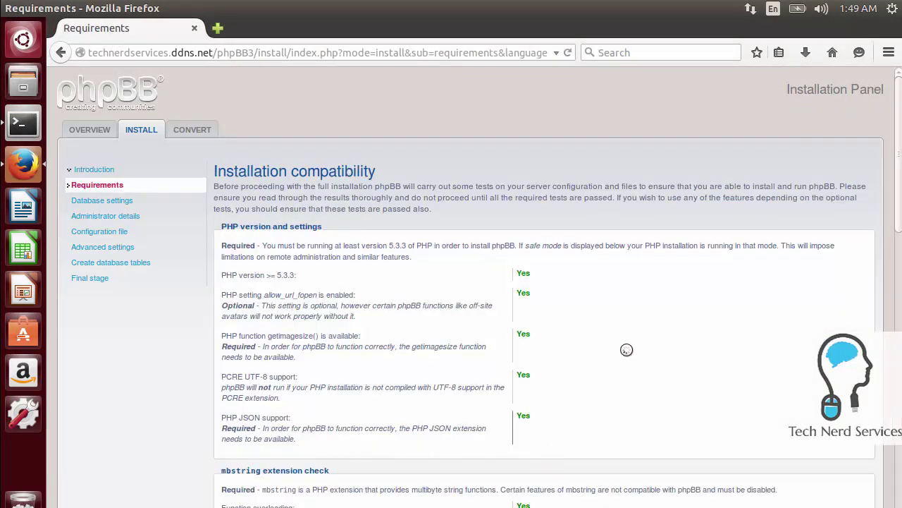
{"action": "scroll", "coordinate": [667, 403], "scroll_direction": "down", "scroll_amount": 8}
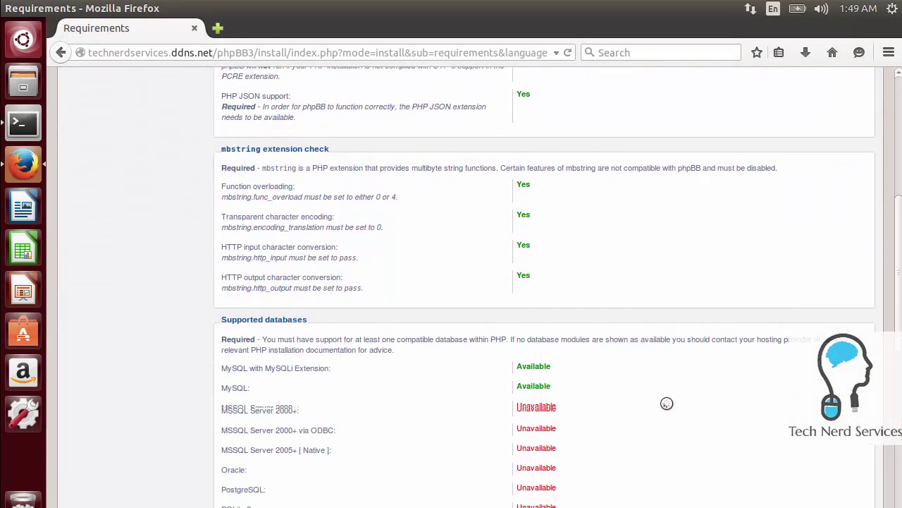
{"action": "scroll", "coordinate": [667, 403], "scroll_direction": "down", "scroll_amount": 6}
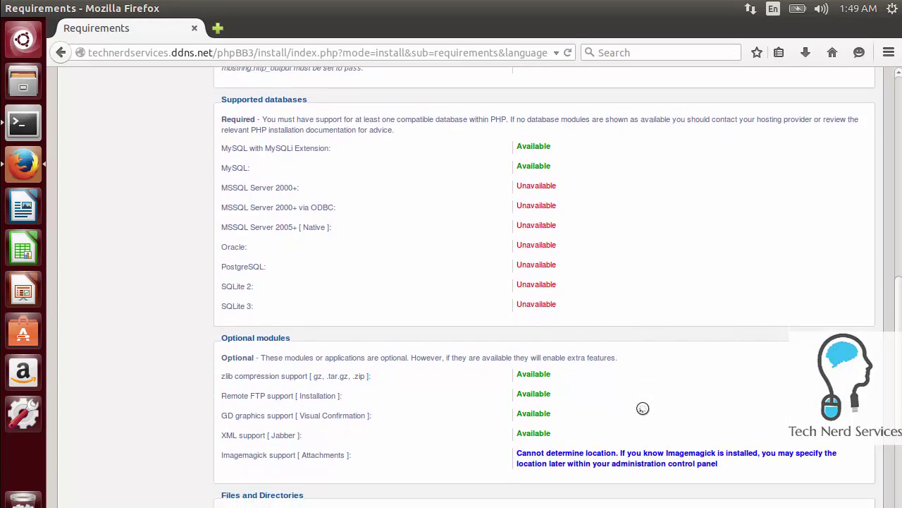
{"action": "scroll", "coordinate": [643, 408], "scroll_direction": "down", "scroll_amount": 5}
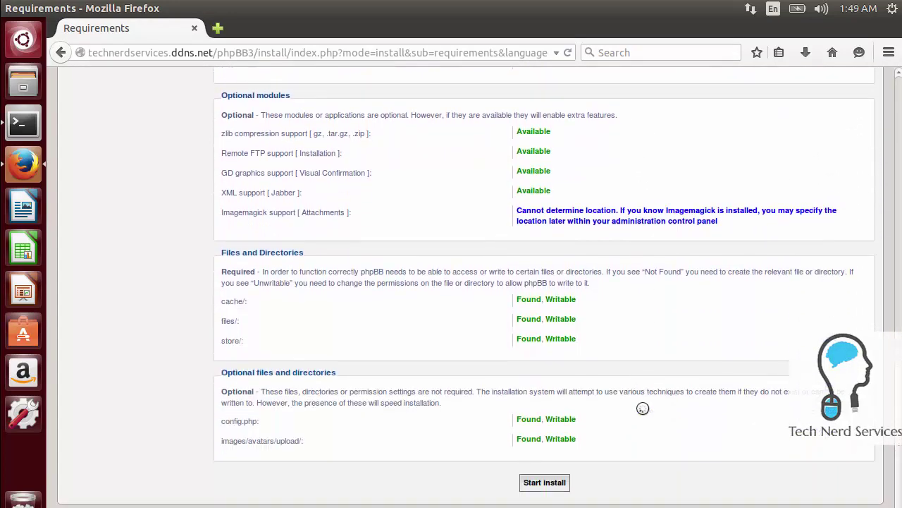
{"action": "left_click", "coordinate": [549, 481]}
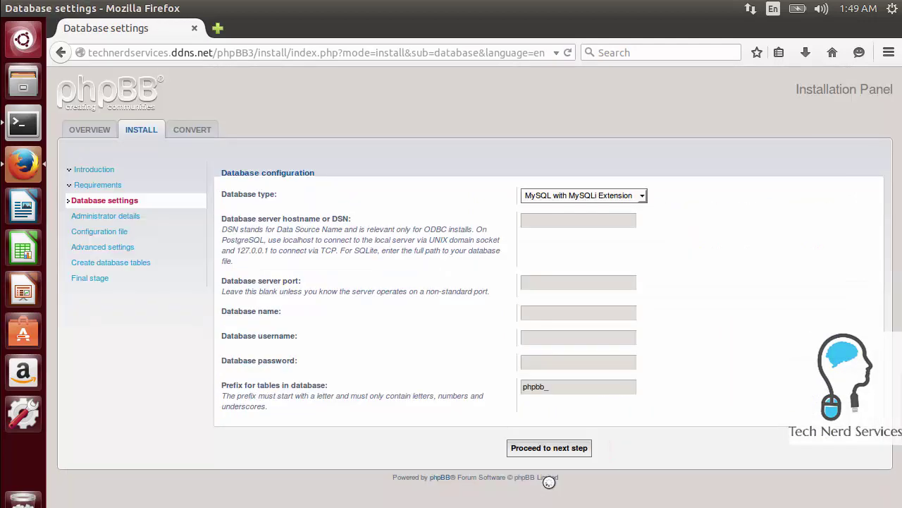
Enter database host localhost, database name phpbb, username root and the password
{"action": "left_click", "coordinate": [613, 223]}
{"action": "type", "text": "loc"}
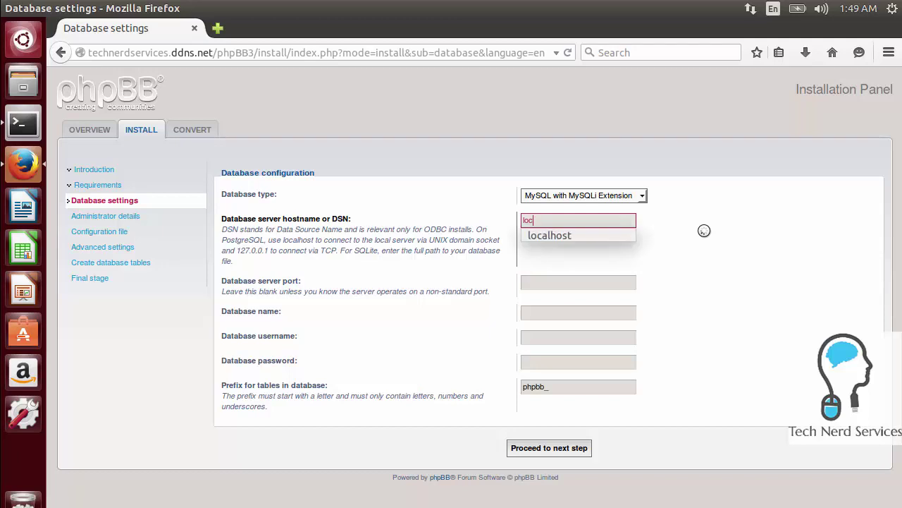
{"action": "type", "text": "alhost"}
{"action": "key", "text": "Tab"}
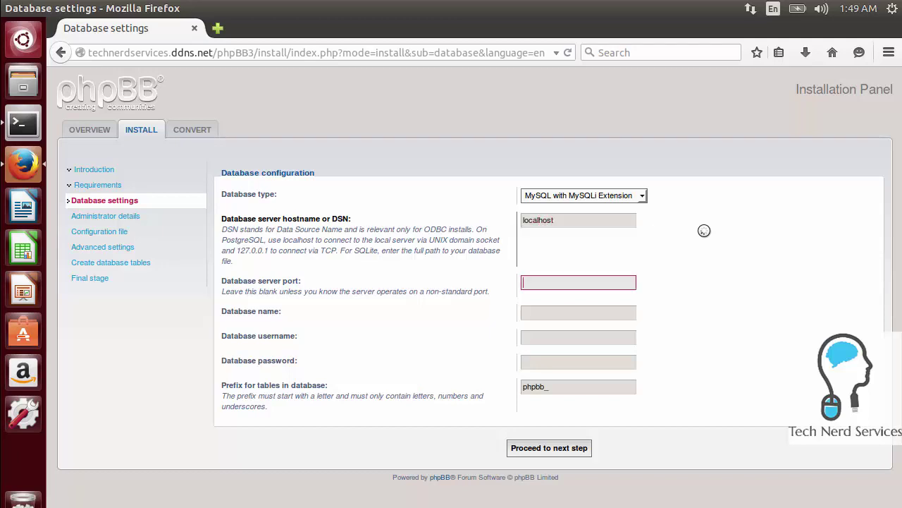
{"action": "key", "text": "Tab"}
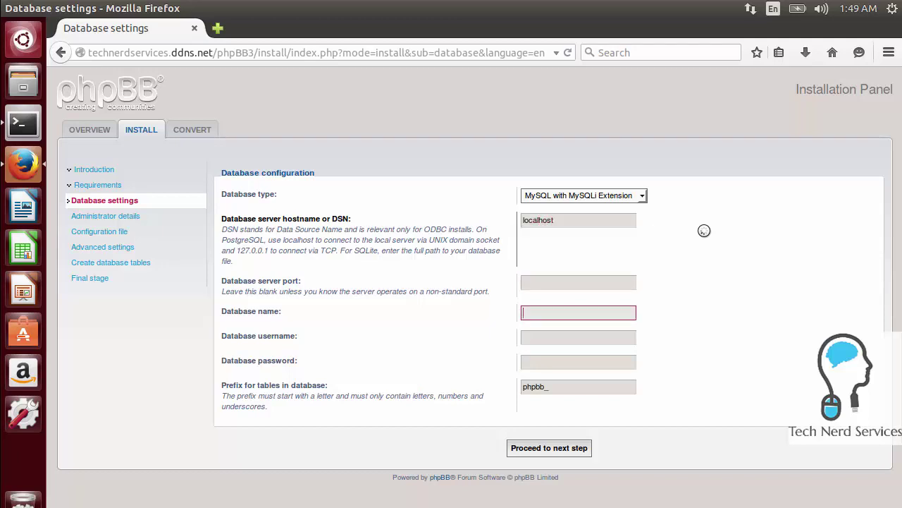
{"action": "type", "text": "phpbb"}
{"action": "key", "text": "Tab"}
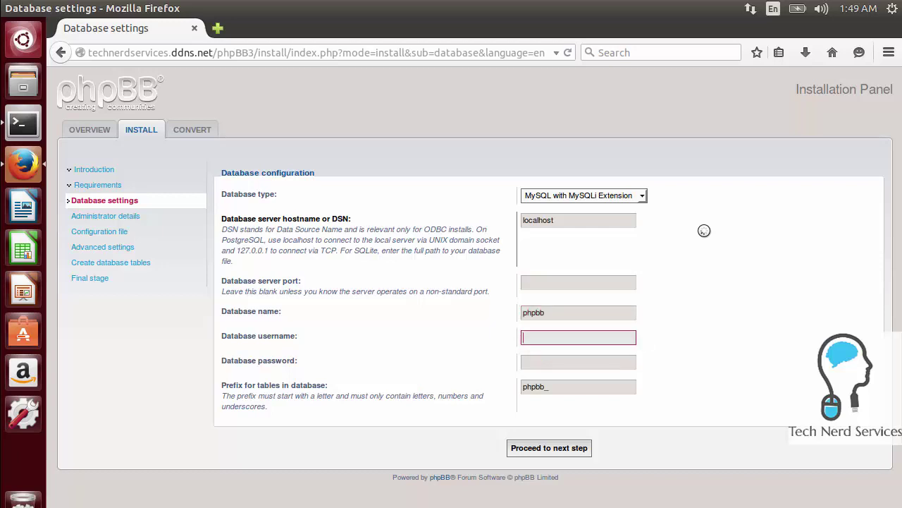
{"action": "type", "text": "root"}
{"action": "key", "text": "Tab"}
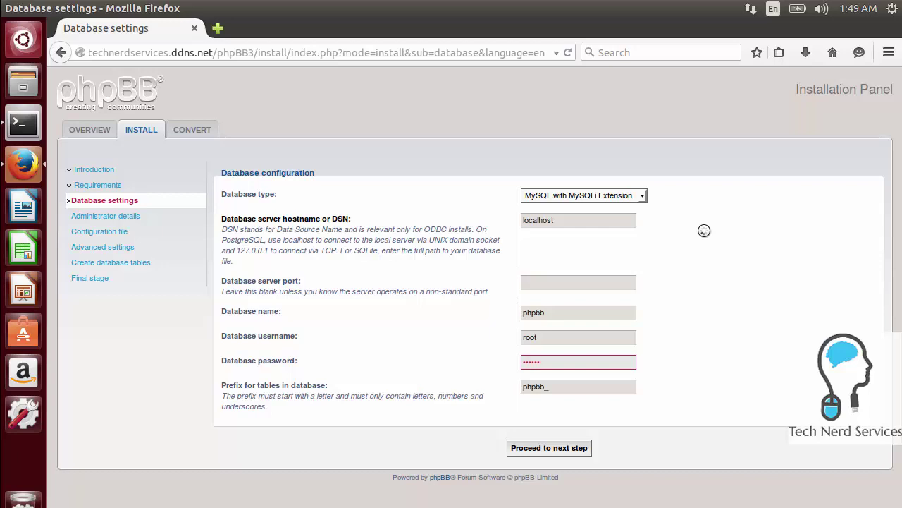
Submit the database settings, dismiss Firefox's password prompt, and continue to administrator details
{"action": "left_click", "coordinate": [563, 451]}
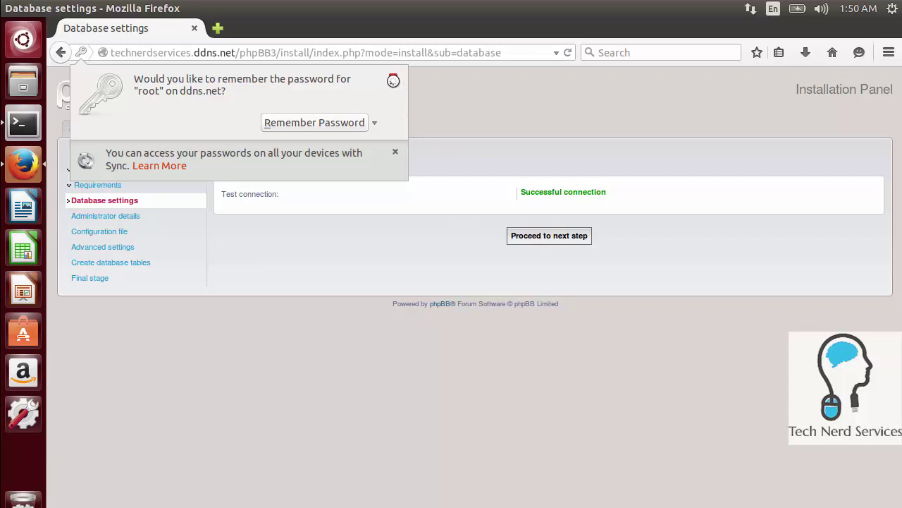
{"action": "left_click", "coordinate": [393, 80]}
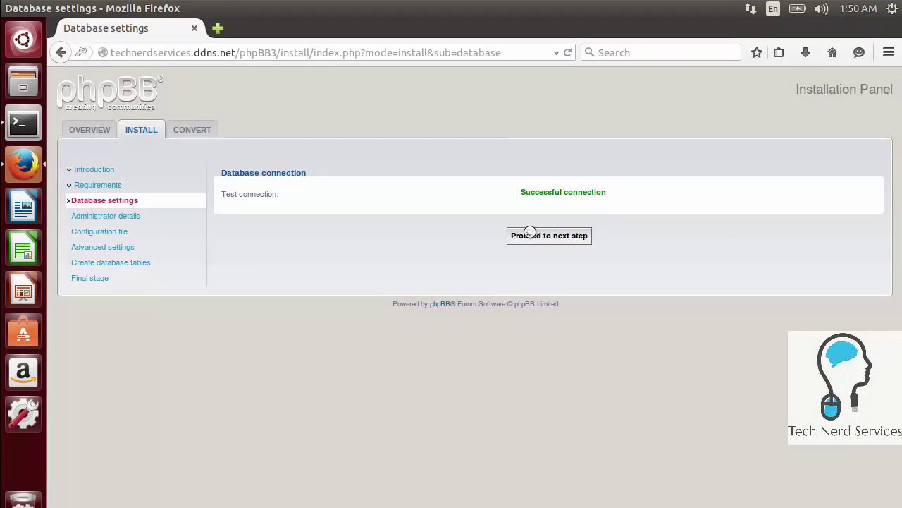
{"action": "left_click", "coordinate": [531, 236]}
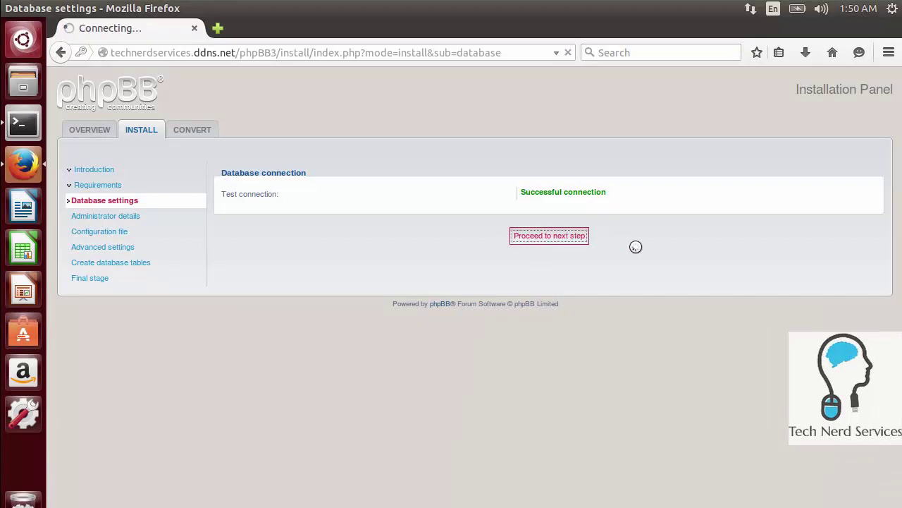
Submit admin username 'administrator', the admin password and contact e-mail, then dismiss Firefox's password bar
{"action": "left_click", "coordinate": [609, 220]}
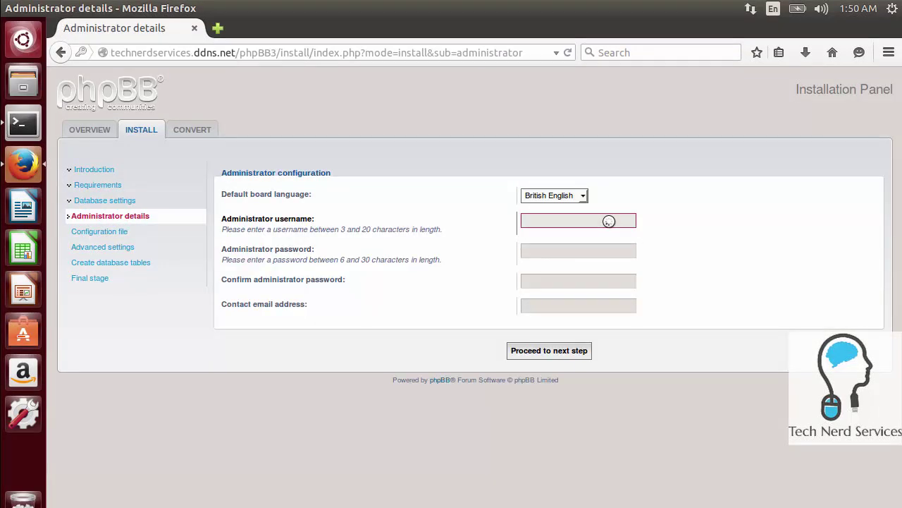
{"action": "type", "text": "administrator"}
{"action": "key", "text": "Tab"}
{"action": "type", "text": "*"}
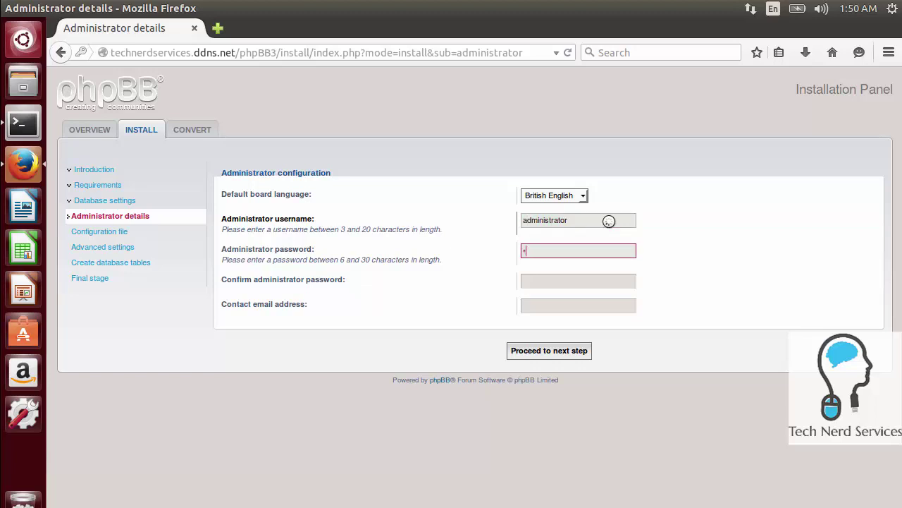
{"action": "type", "text": "********"}
{"action": "key", "text": "Tab"}
{"action": "type", "text": "*********"}
{"action": "key", "text": "Tab"}
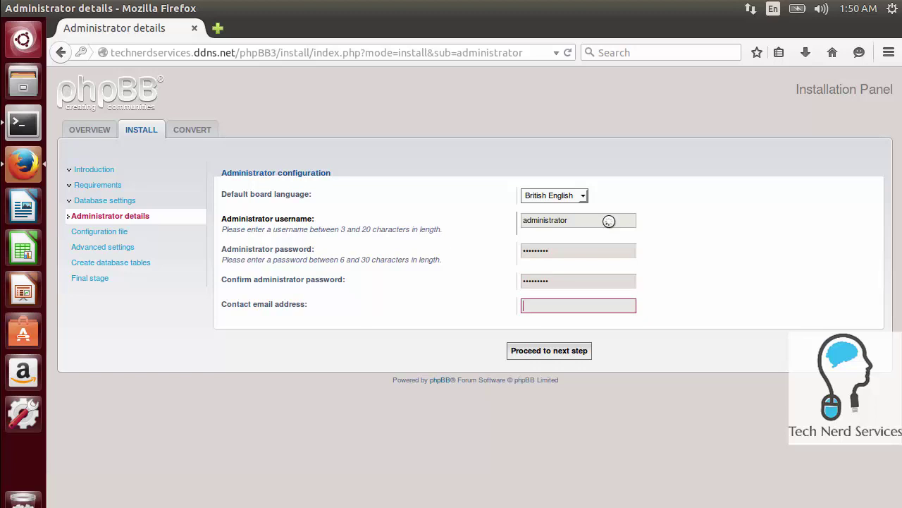
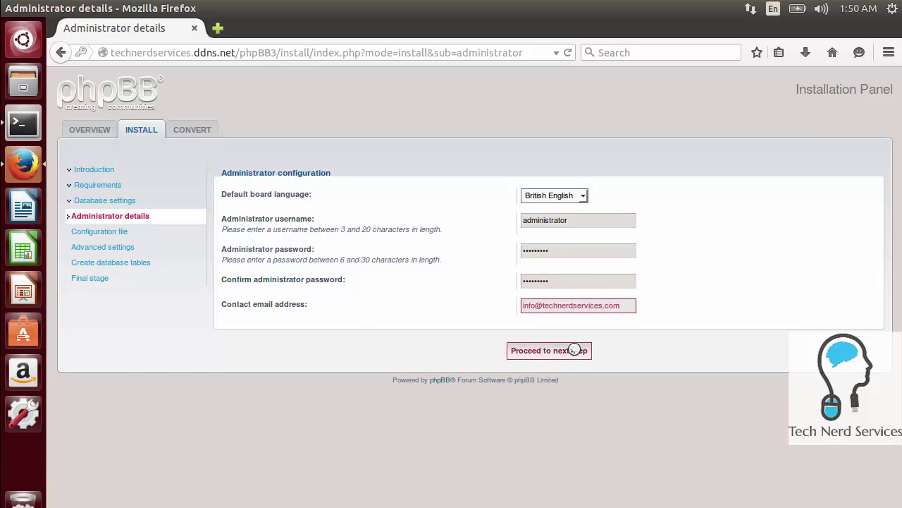
{"action": "left_click", "coordinate": [574, 351]}
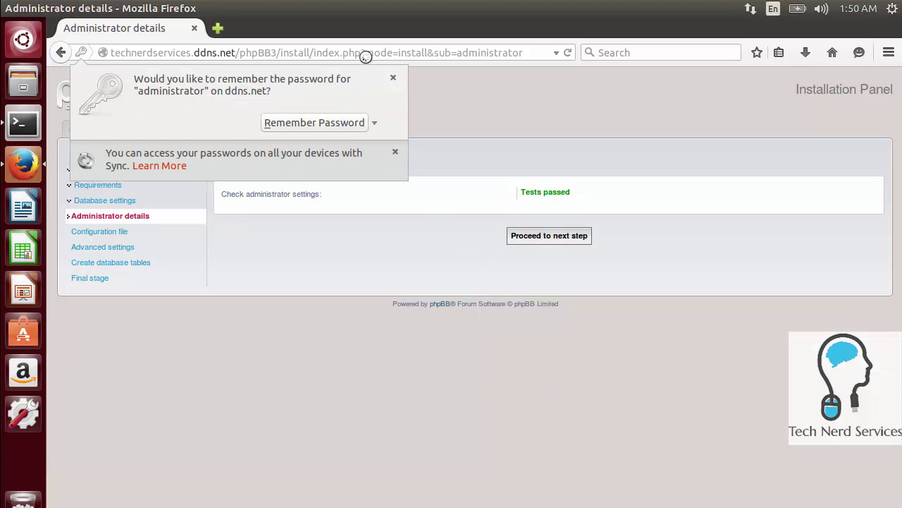
{"action": "left_click", "coordinate": [395, 73]}
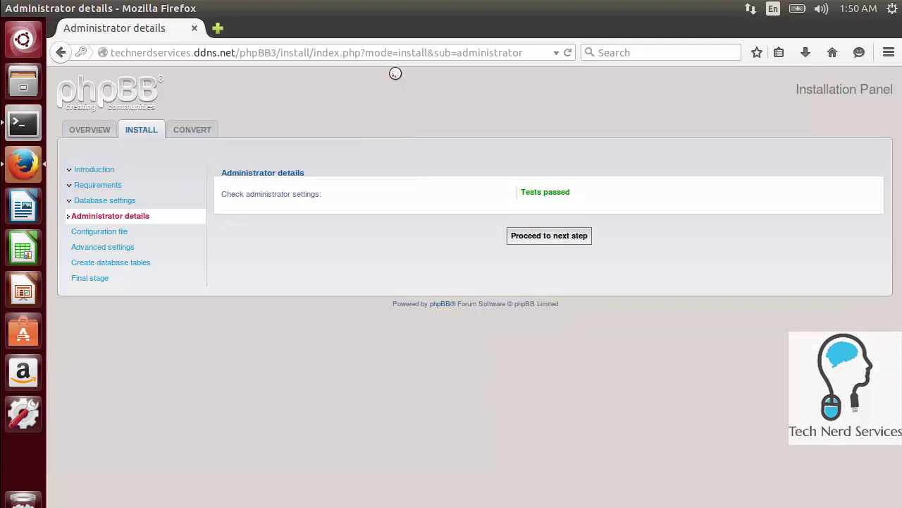
Write phpBB's configuration file, leave the advanced settings at their defaults, and create the database tables
{"action": "left_click", "coordinate": [544, 236]}
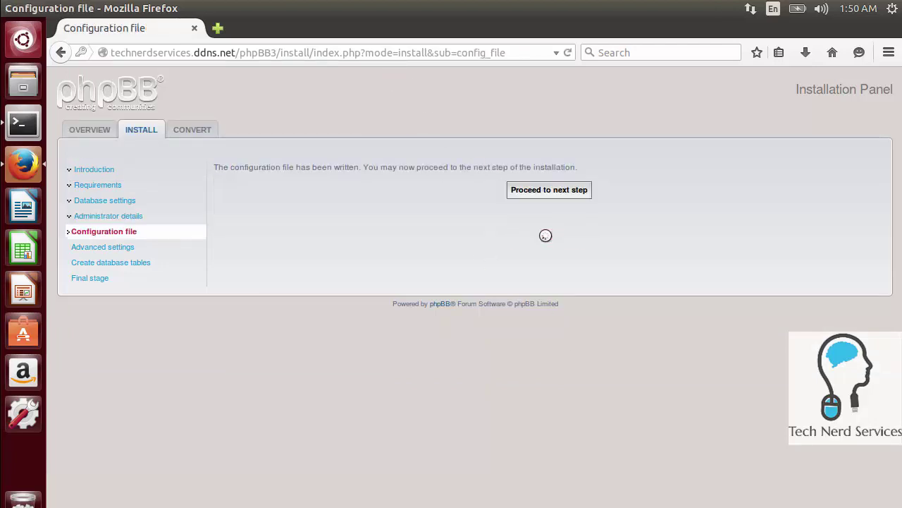
{"action": "left_click", "coordinate": [550, 191]}
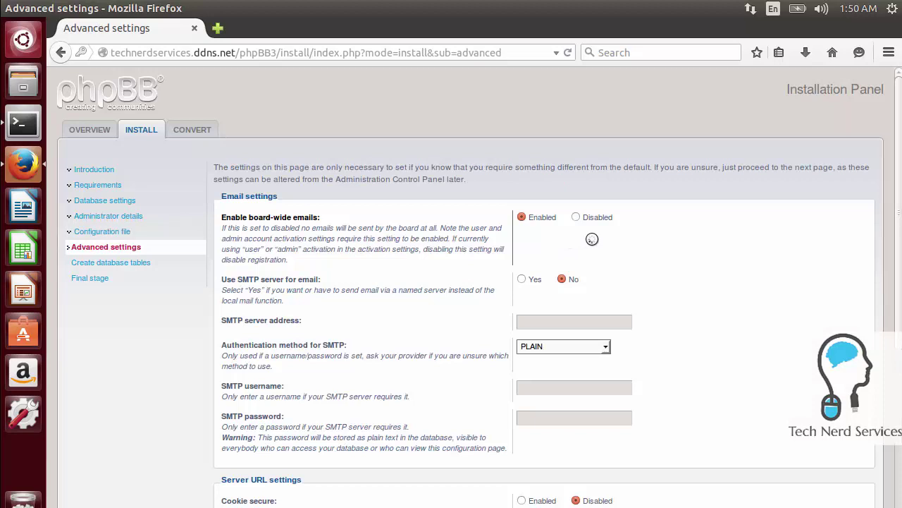
{"action": "scroll", "coordinate": [593, 240], "scroll_direction": "down", "scroll_amount": 1}
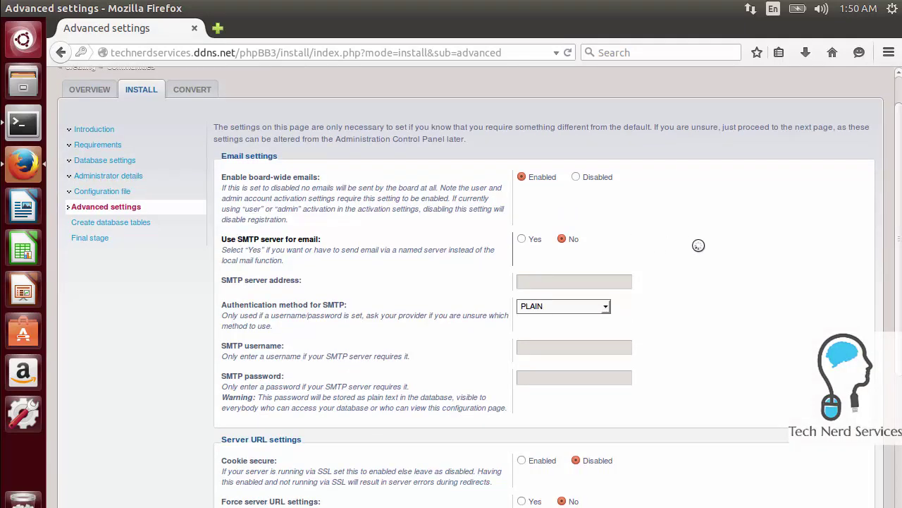
{"action": "scroll", "coordinate": [698, 245], "scroll_direction": "down", "scroll_amount": 2}
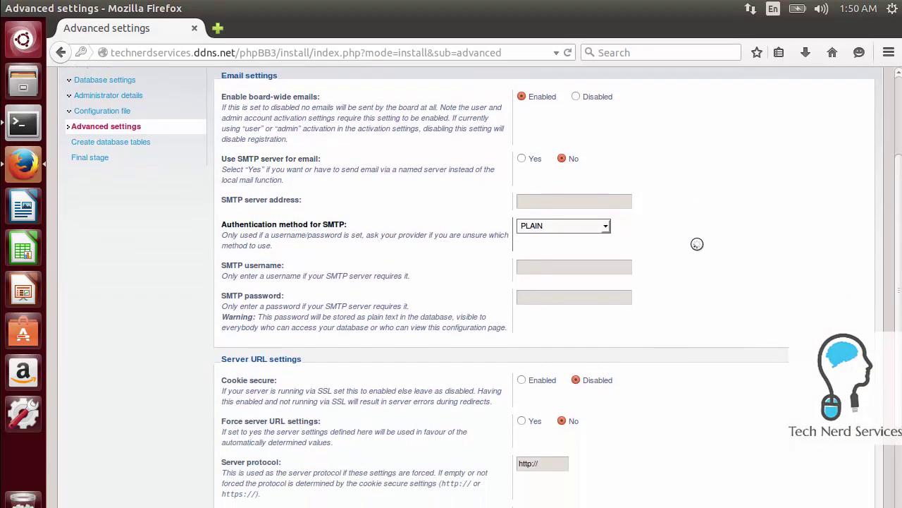
{"action": "scroll", "coordinate": [697, 244], "scroll_direction": "down", "scroll_amount": 1}
{"action": "scroll", "coordinate": [698, 245], "scroll_direction": "down", "scroll_amount": 1}
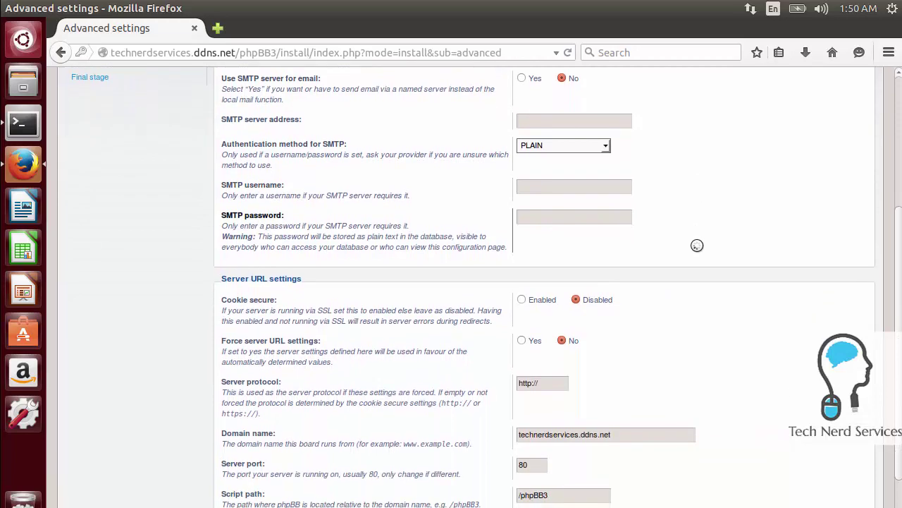
{"action": "scroll", "coordinate": [697, 245], "scroll_direction": "down", "scroll_amount": 1}
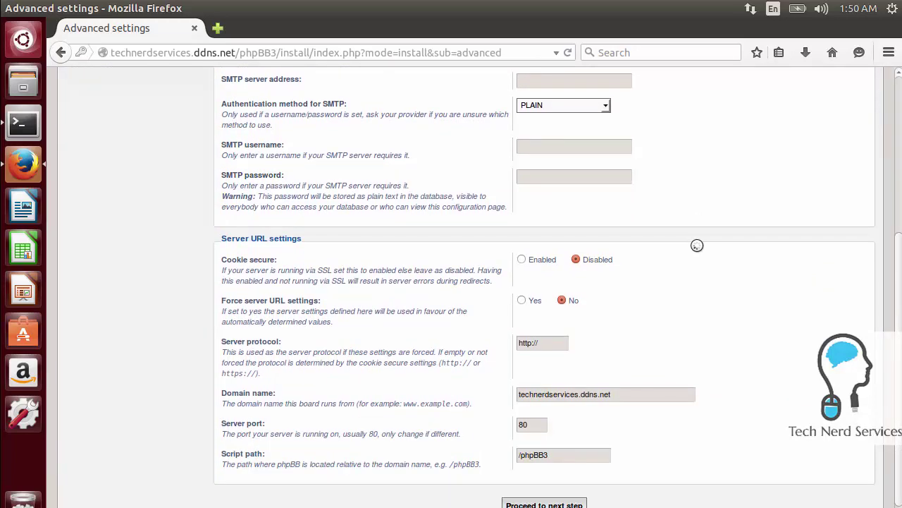
{"action": "scroll", "coordinate": [697, 246], "scroll_direction": "down", "scroll_amount": 1}
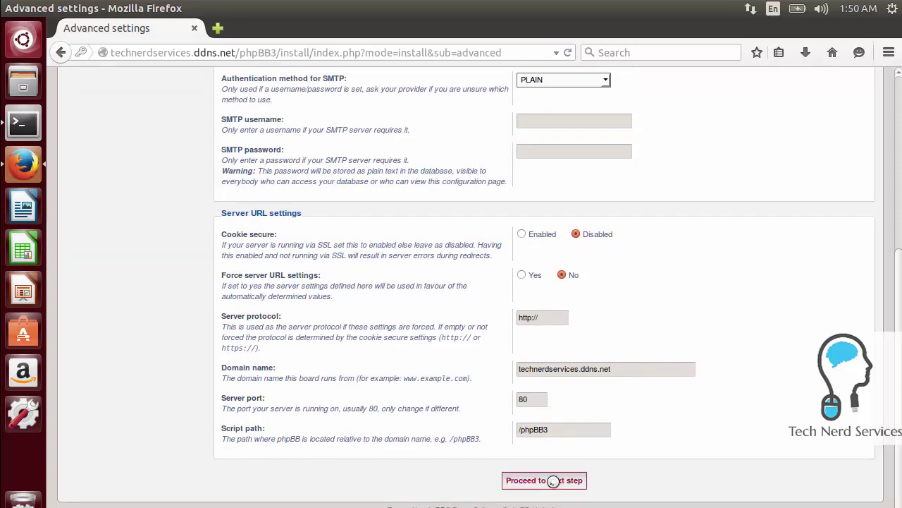
{"action": "left_click", "coordinate": [553, 481]}
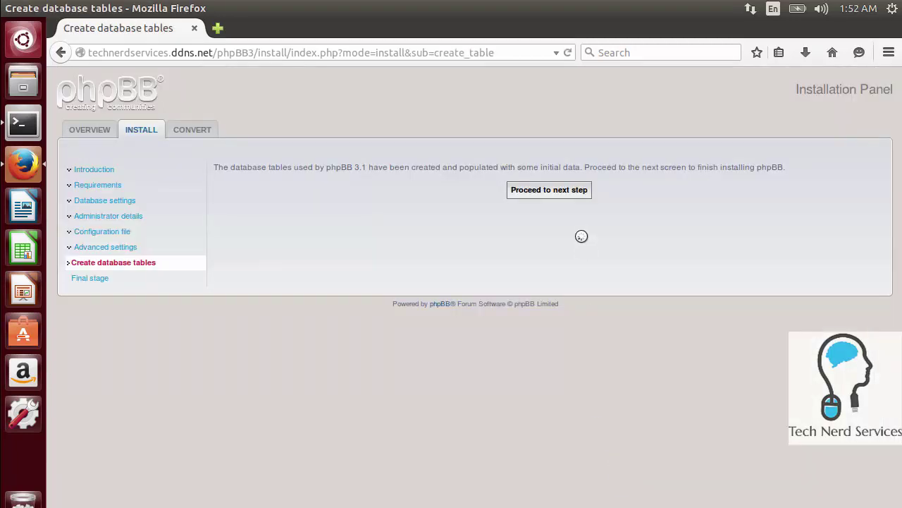
Complete the final installation stage and log in to the Administration Control Panel as admin
{"action": "left_click", "coordinate": [573, 189]}
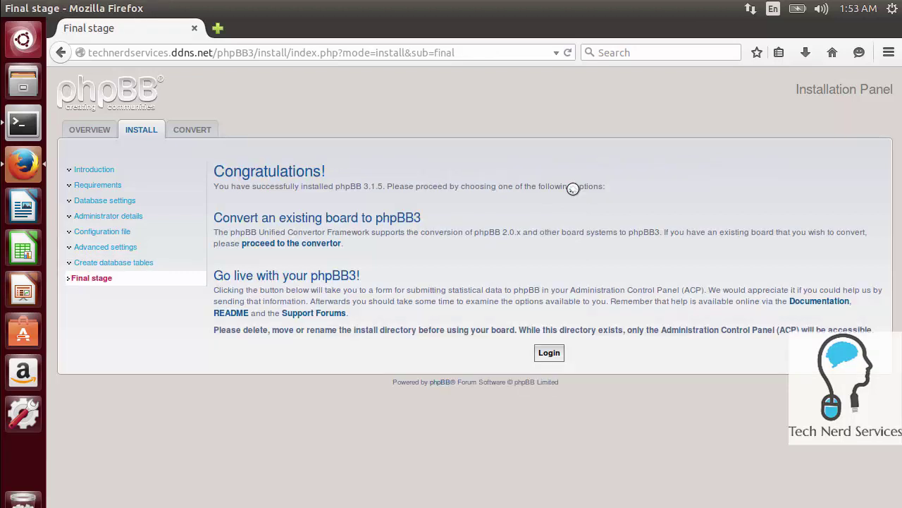
{"action": "left_click", "coordinate": [550, 352]}
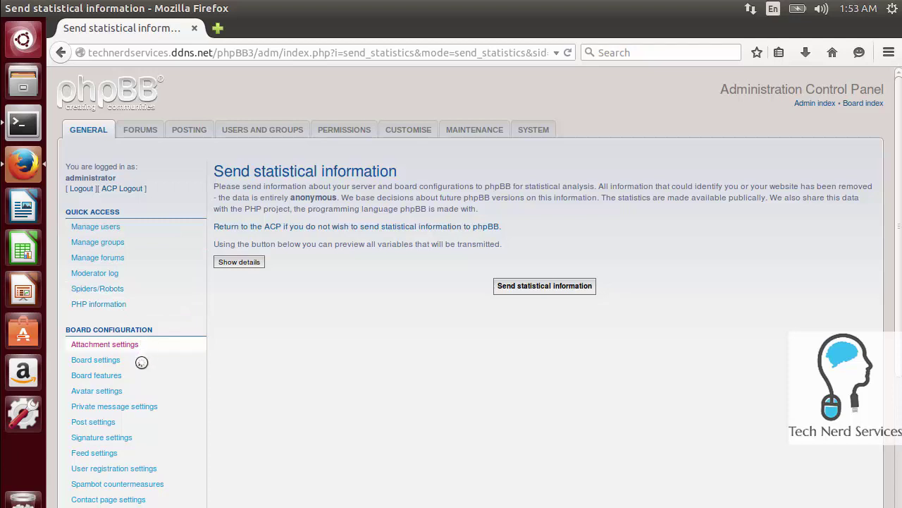
Skip the statistics page for the ACP overview via the GENERAL tab, then launch Terminal
{"action": "scroll", "coordinate": [145, 373], "scroll_direction": "down", "scroll_amount": 5}
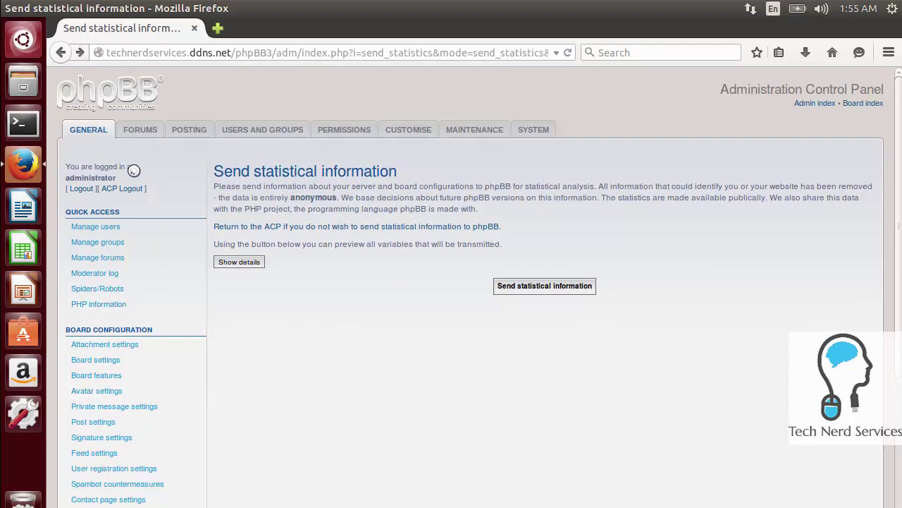
{"action": "left_click", "coordinate": [83, 131]}
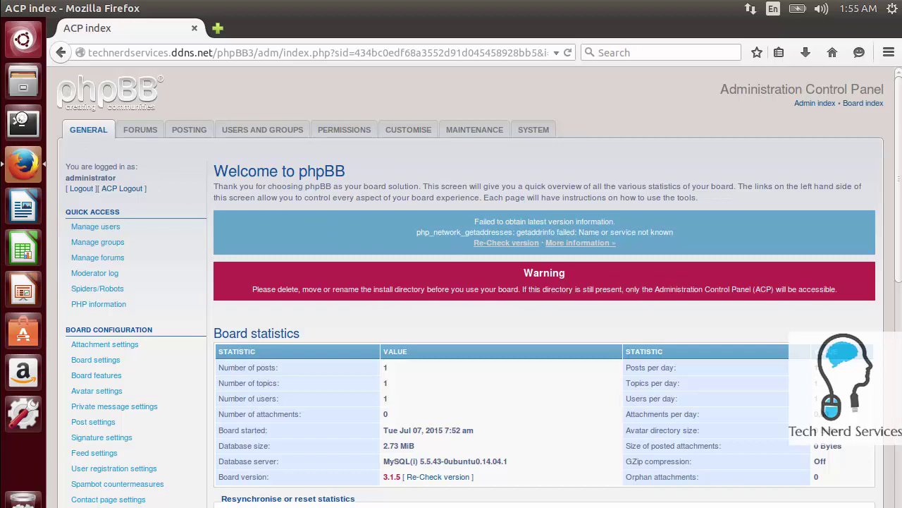
{"action": "left_click", "coordinate": [23, 124]}
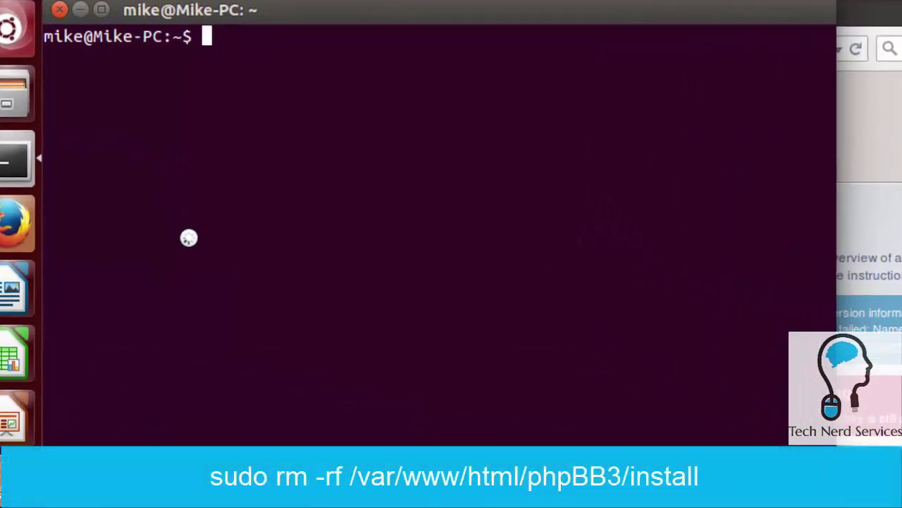
Delete /var/www/html/phpBB3/install with 'sudo rm -rf', authorising with the admin password
{"action": "type", "text": "sudo rm -f"}
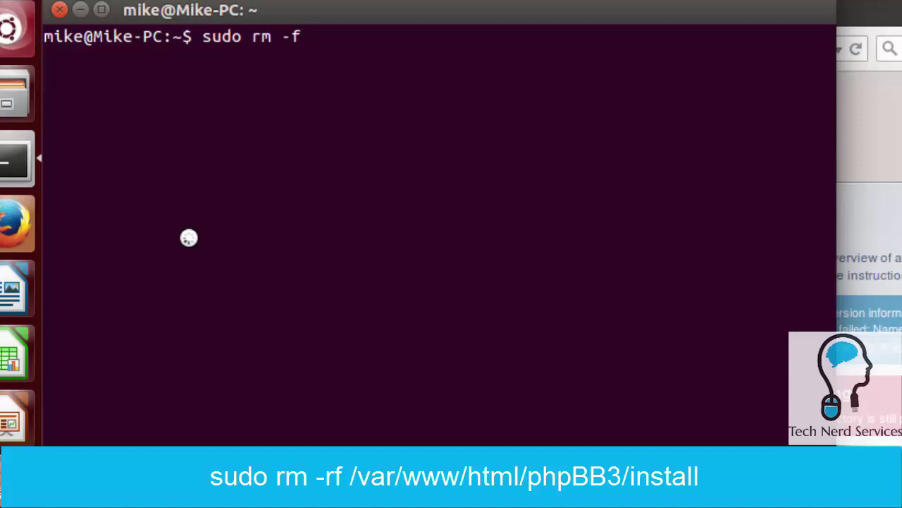
{"action": "key", "text": "BackSpace"}
{"action": "type", "text": "rf /v"}
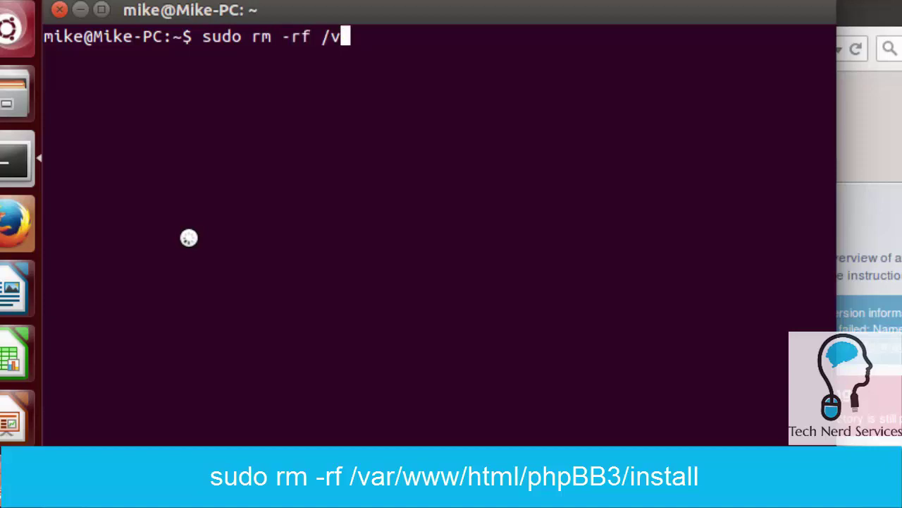
{"action": "type", "text": "ar/www/html/"}
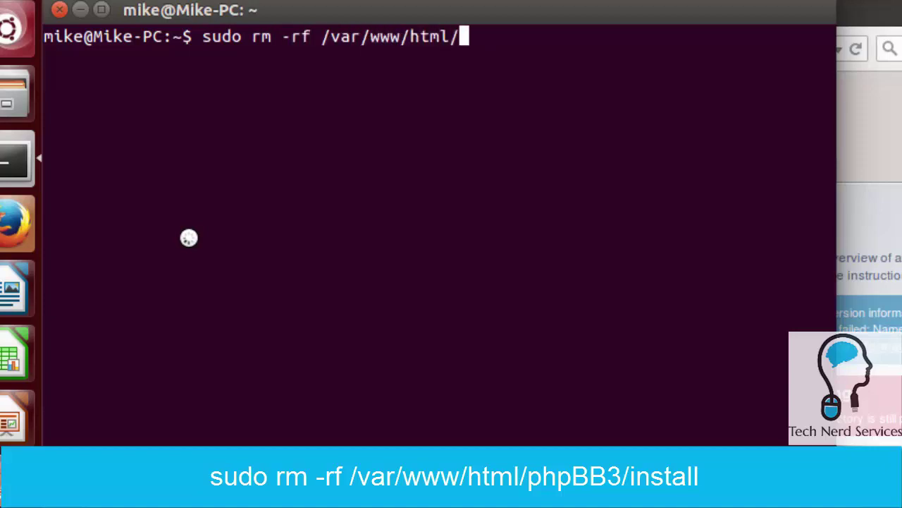
{"action": "type", "text": "phpBB3"}
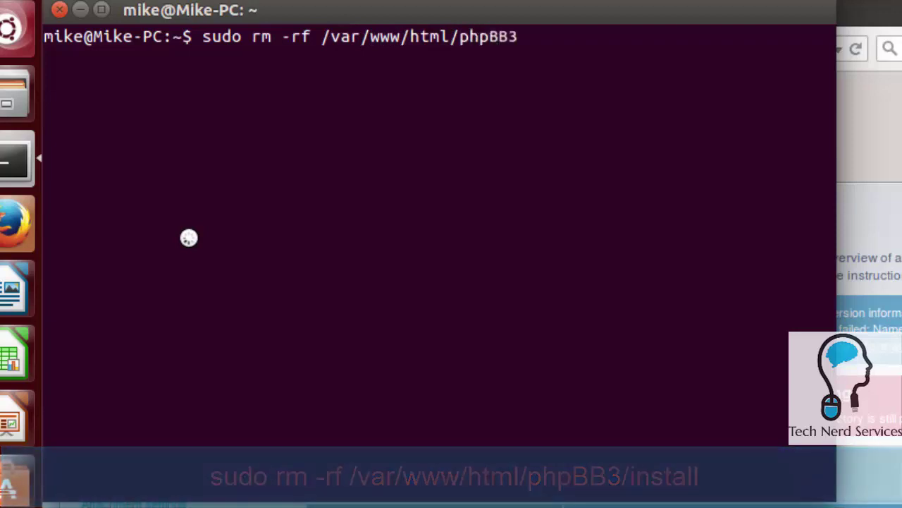
{"action": "type", "text": "/install"}
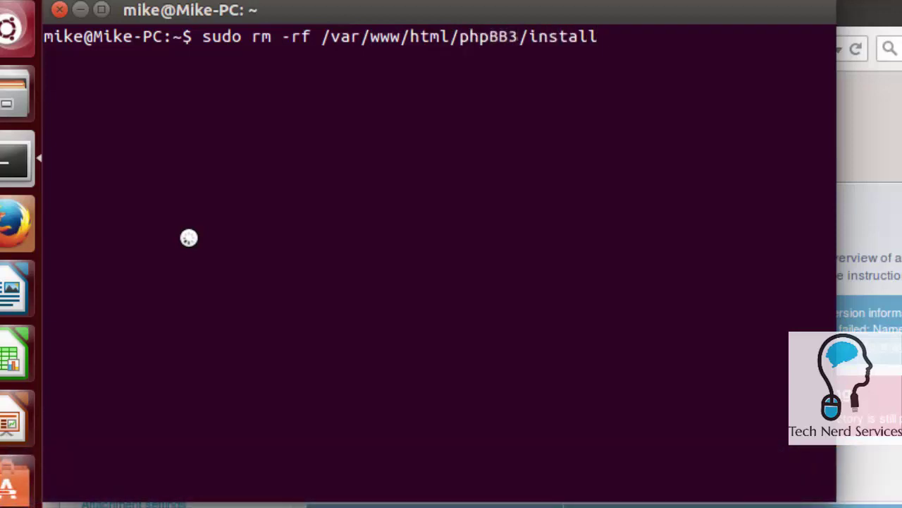
{"action": "key", "text": "Return"}
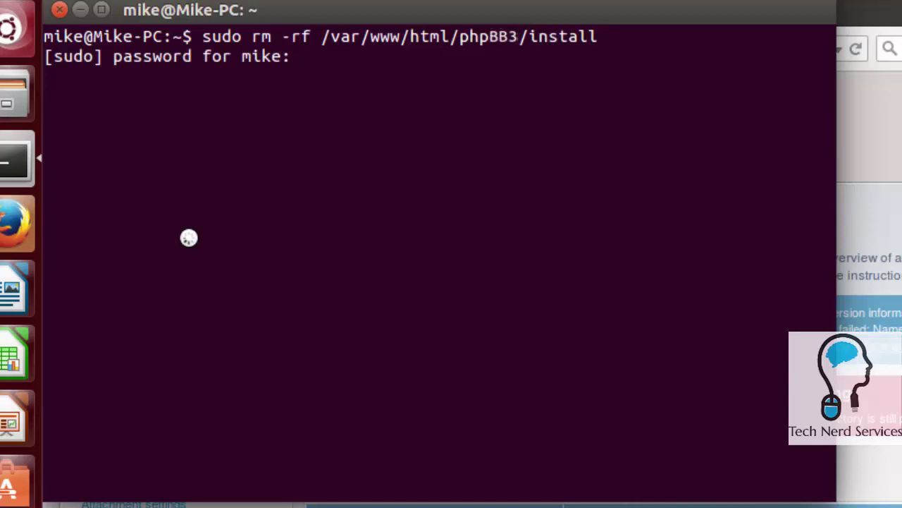
{"action": "key", "text": "Return"}
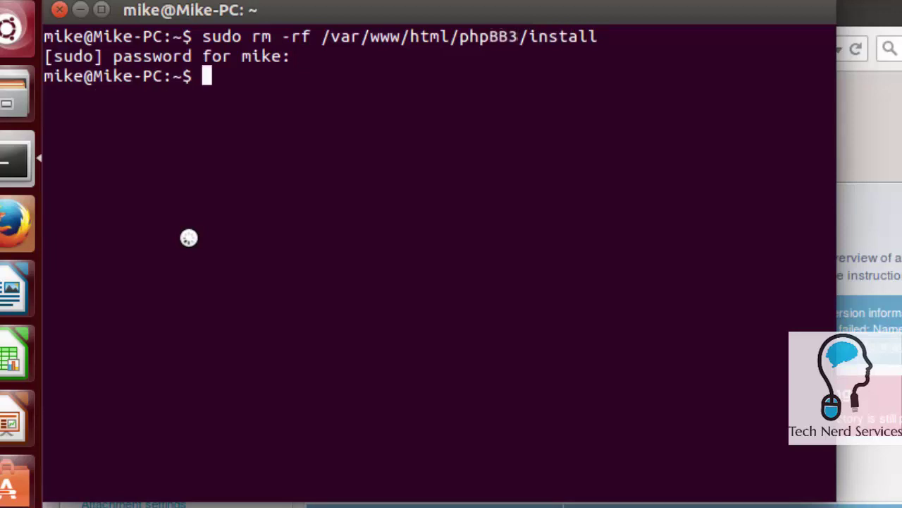
Restart Apache with 'sudo service apache2 restart' and close the terminal window
{"action": "type", "text": "s"}
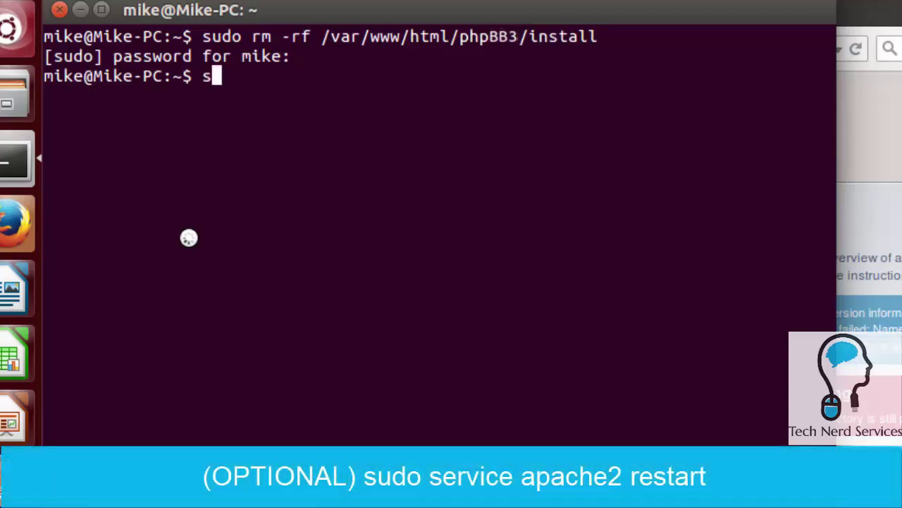
{"action": "type", "text": "udo servi"}
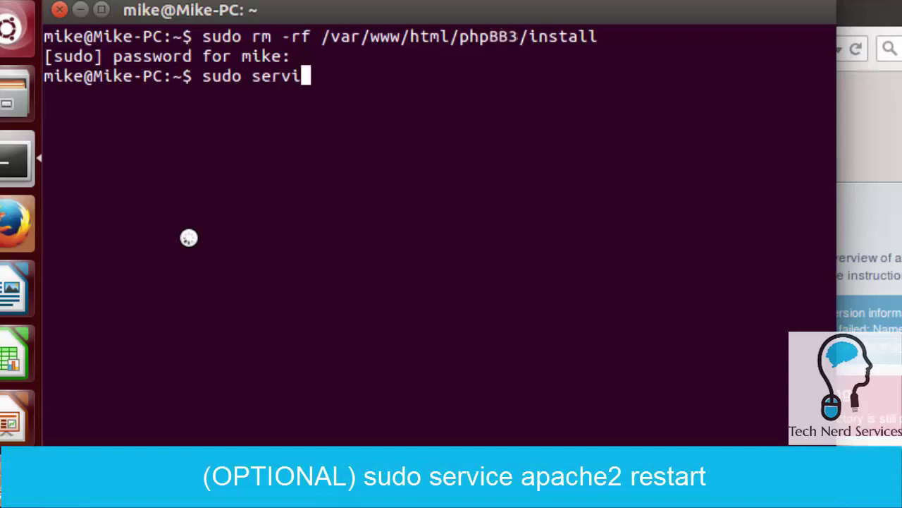
{"action": "type", "text": "ce apache2 restart"}
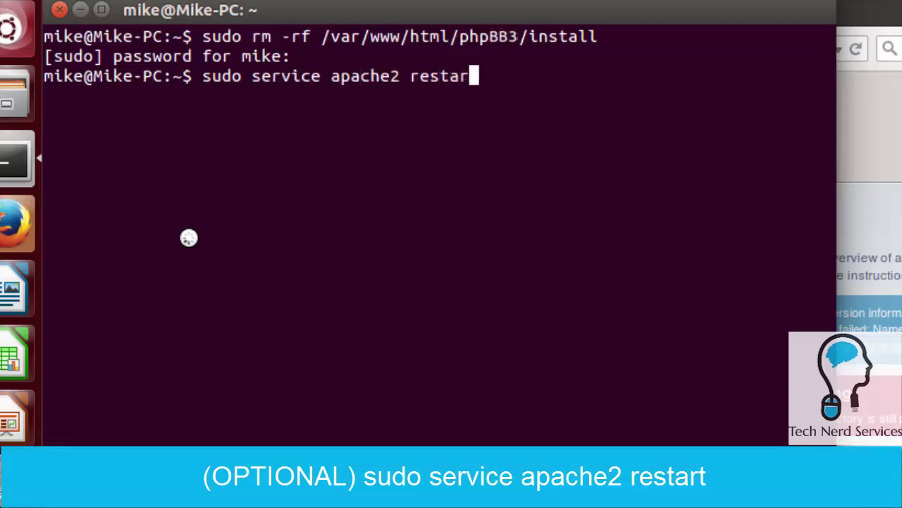
{"action": "key", "text": "Return"}
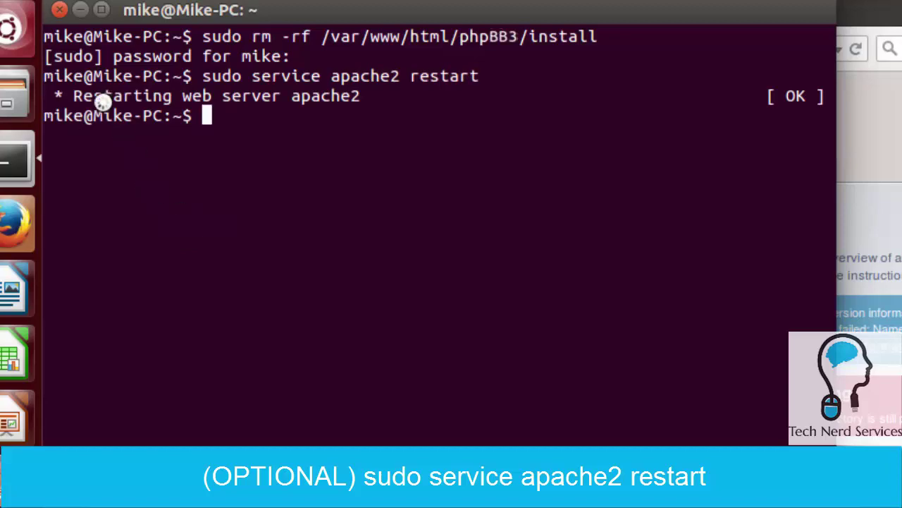
{"action": "left_click", "coordinate": [59, 9]}
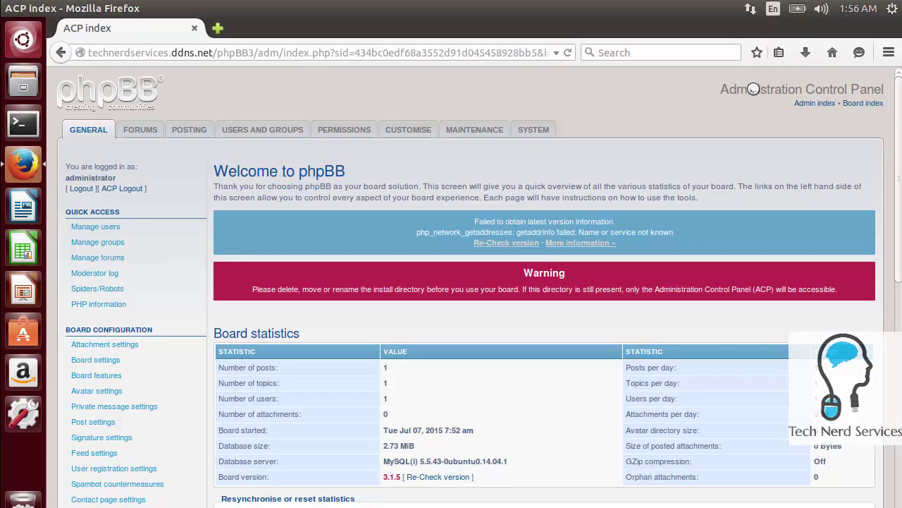
Go to the yourdomain.com forum's board index from the ACP header's 'Board index' link
{"action": "left_click", "coordinate": [862, 103]}
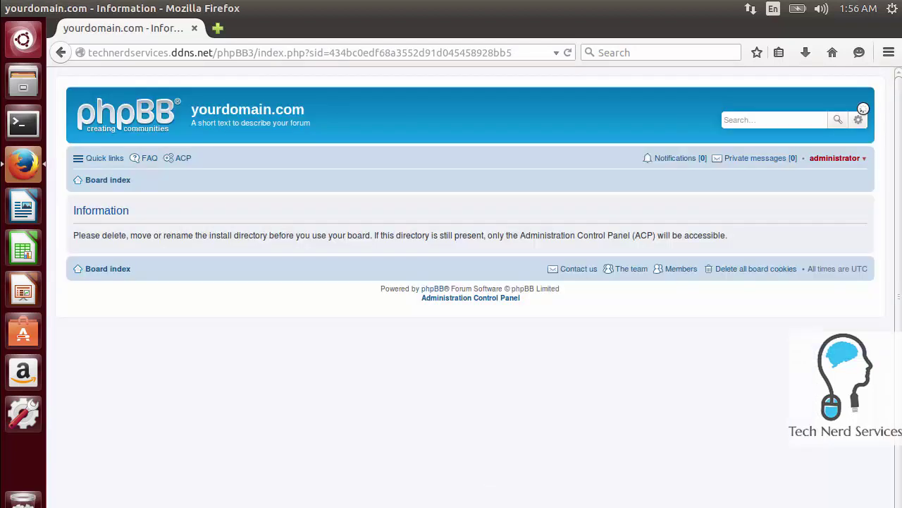